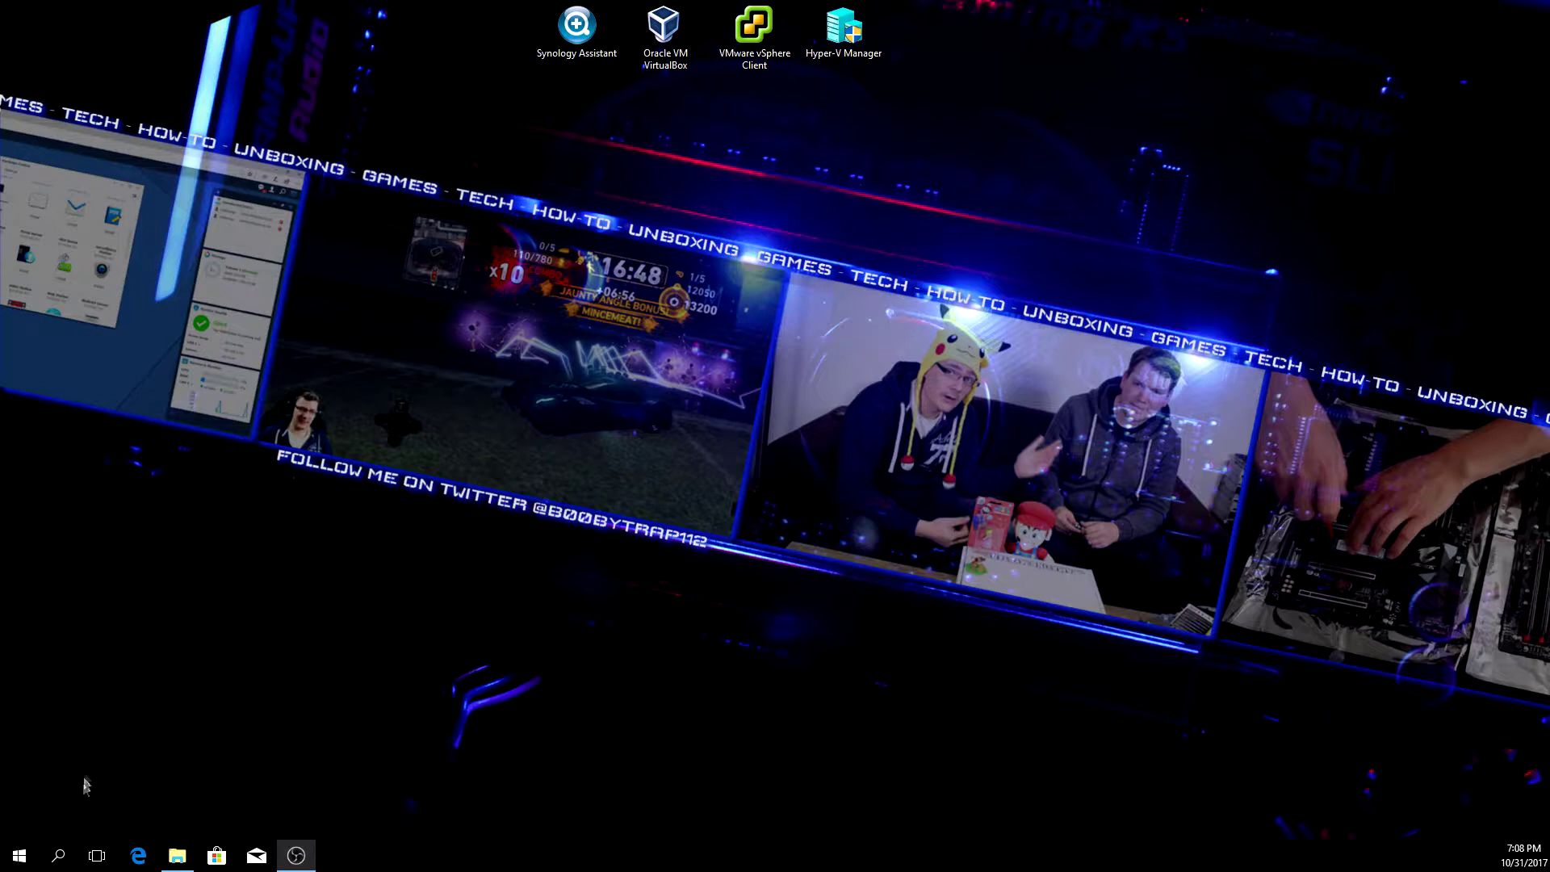
- Turn on Developer mode under Update & Security > For developers, then close Settings
{"action": "left_click", "coordinate": [18, 857]}
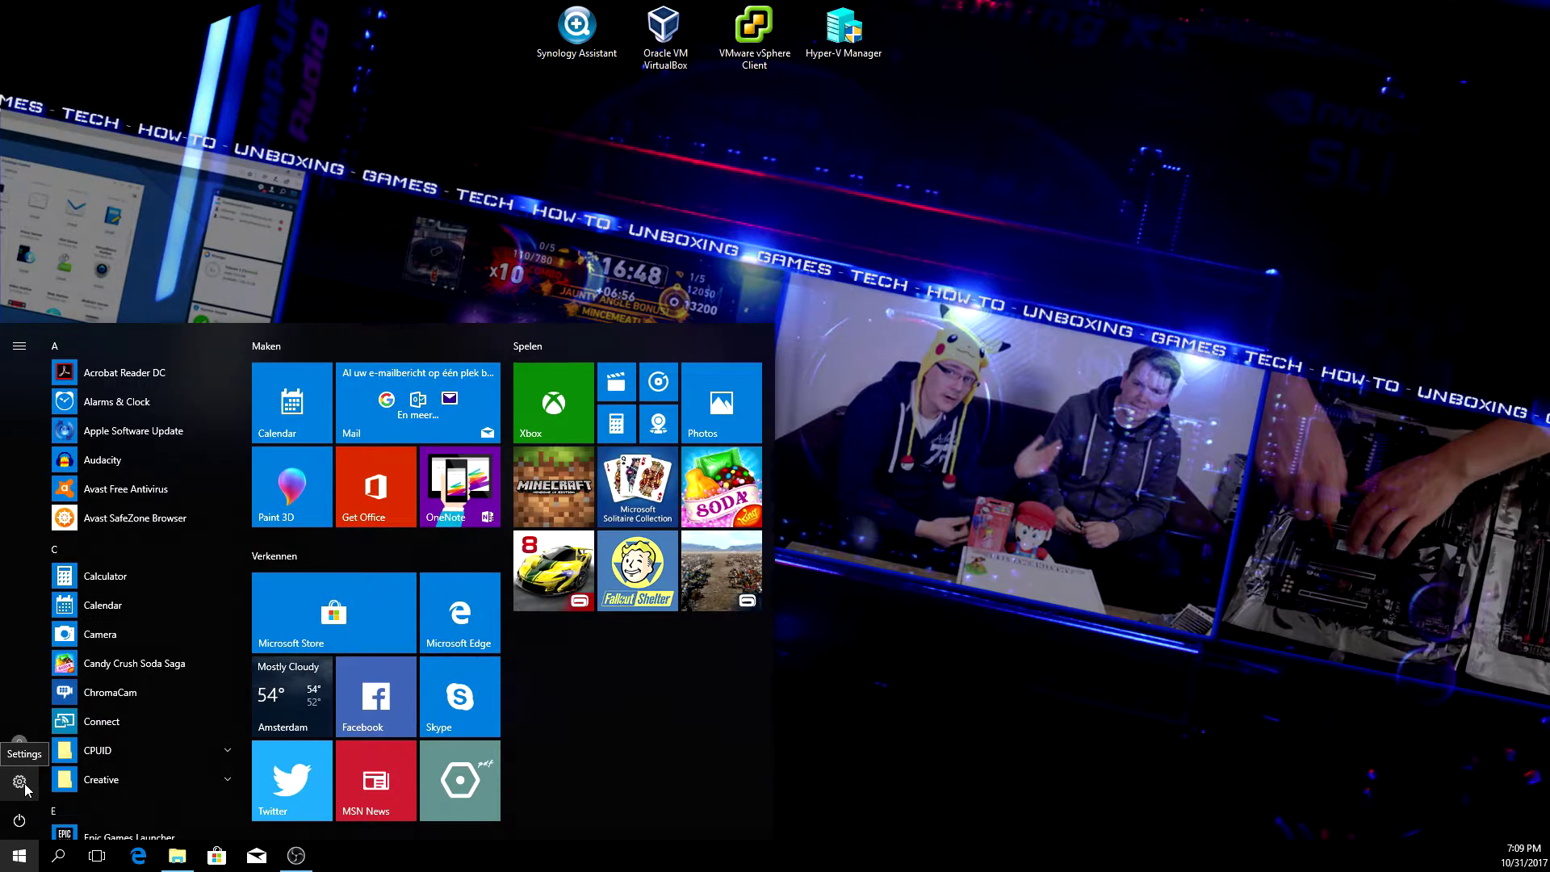
{"action": "left_click", "coordinate": [24, 783]}
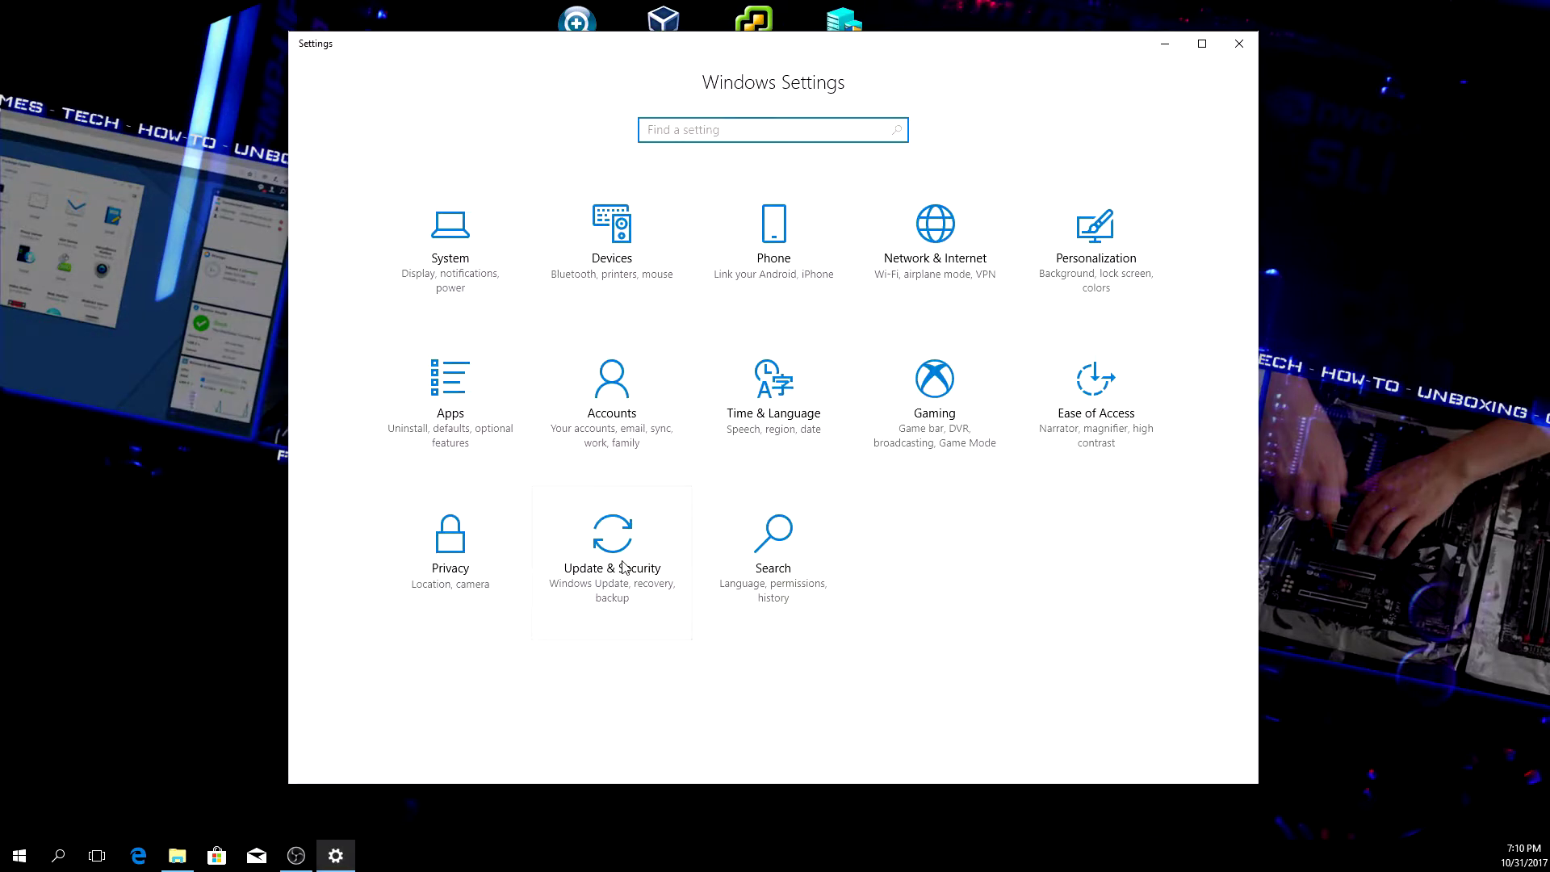
{"action": "left_click", "coordinate": [610, 573]}
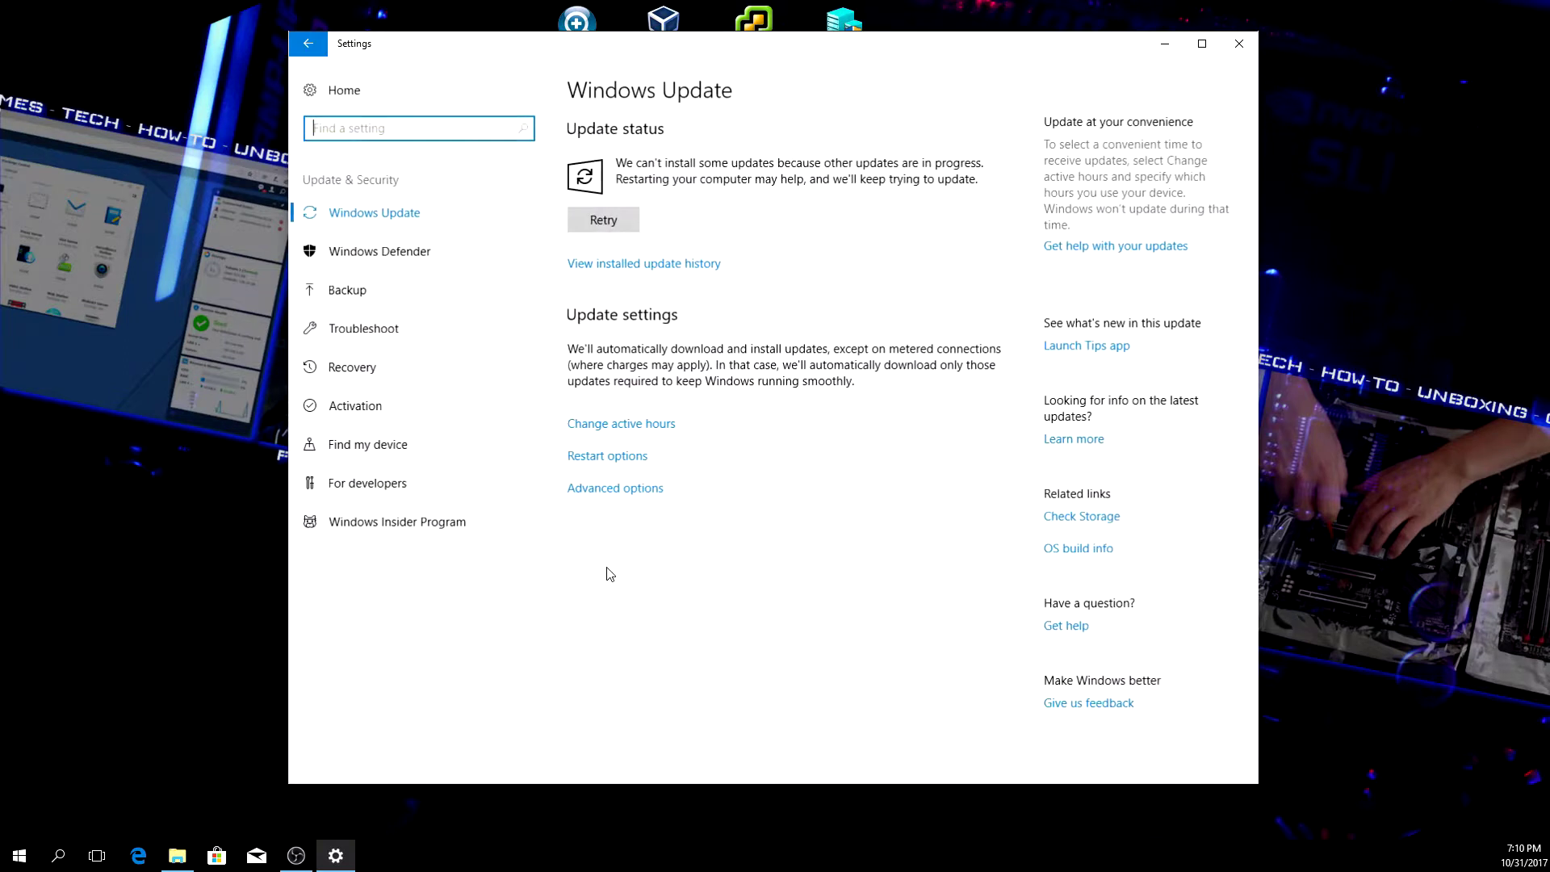
{"action": "left_click", "coordinate": [375, 494]}
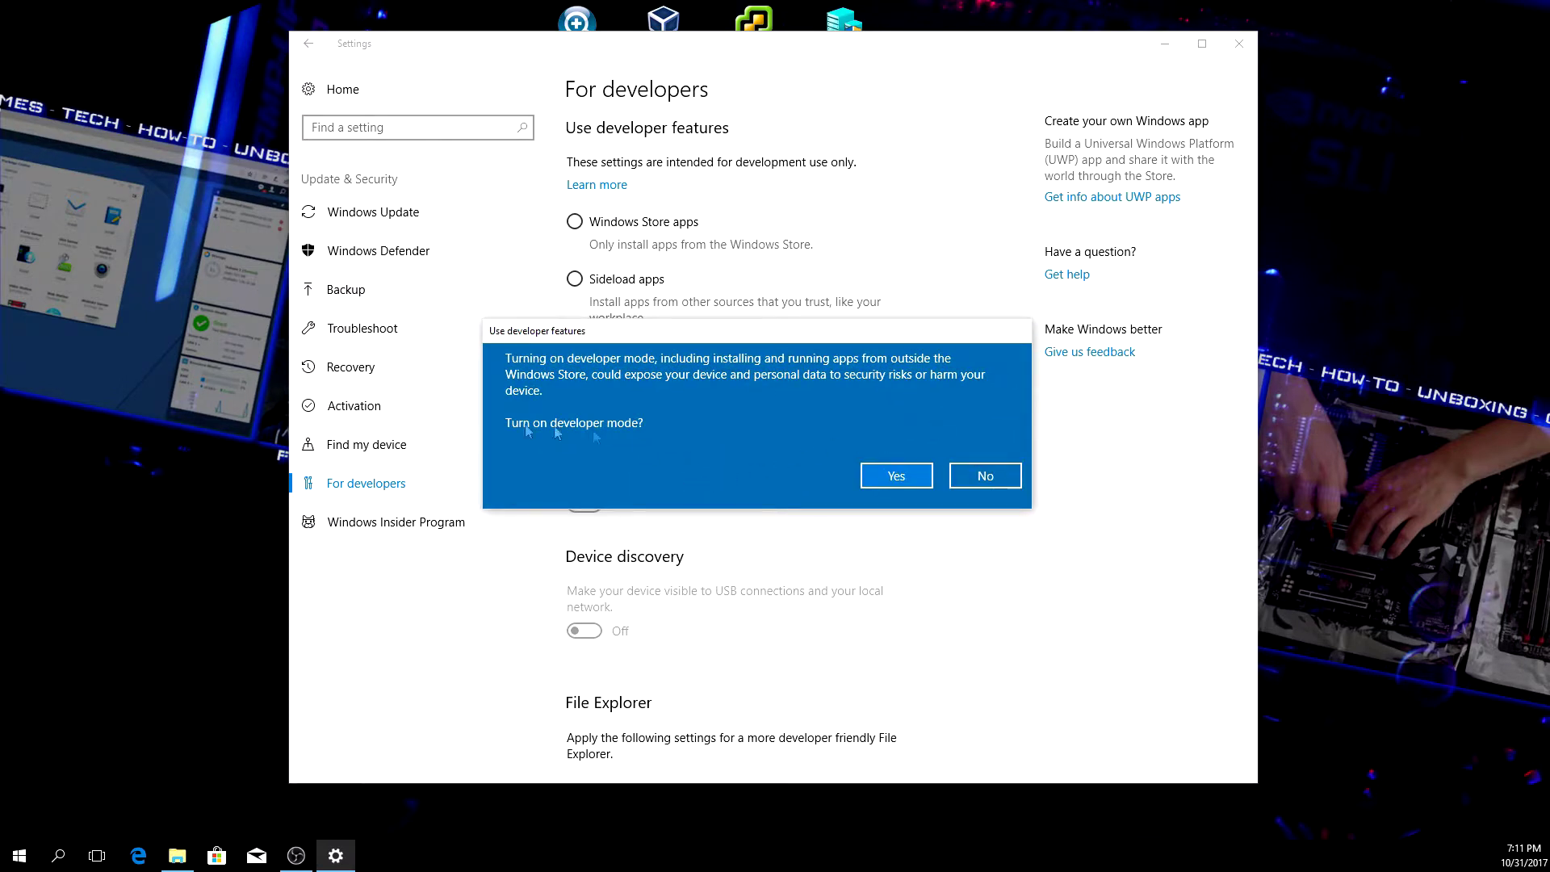
{"action": "left_click", "coordinate": [892, 475]}
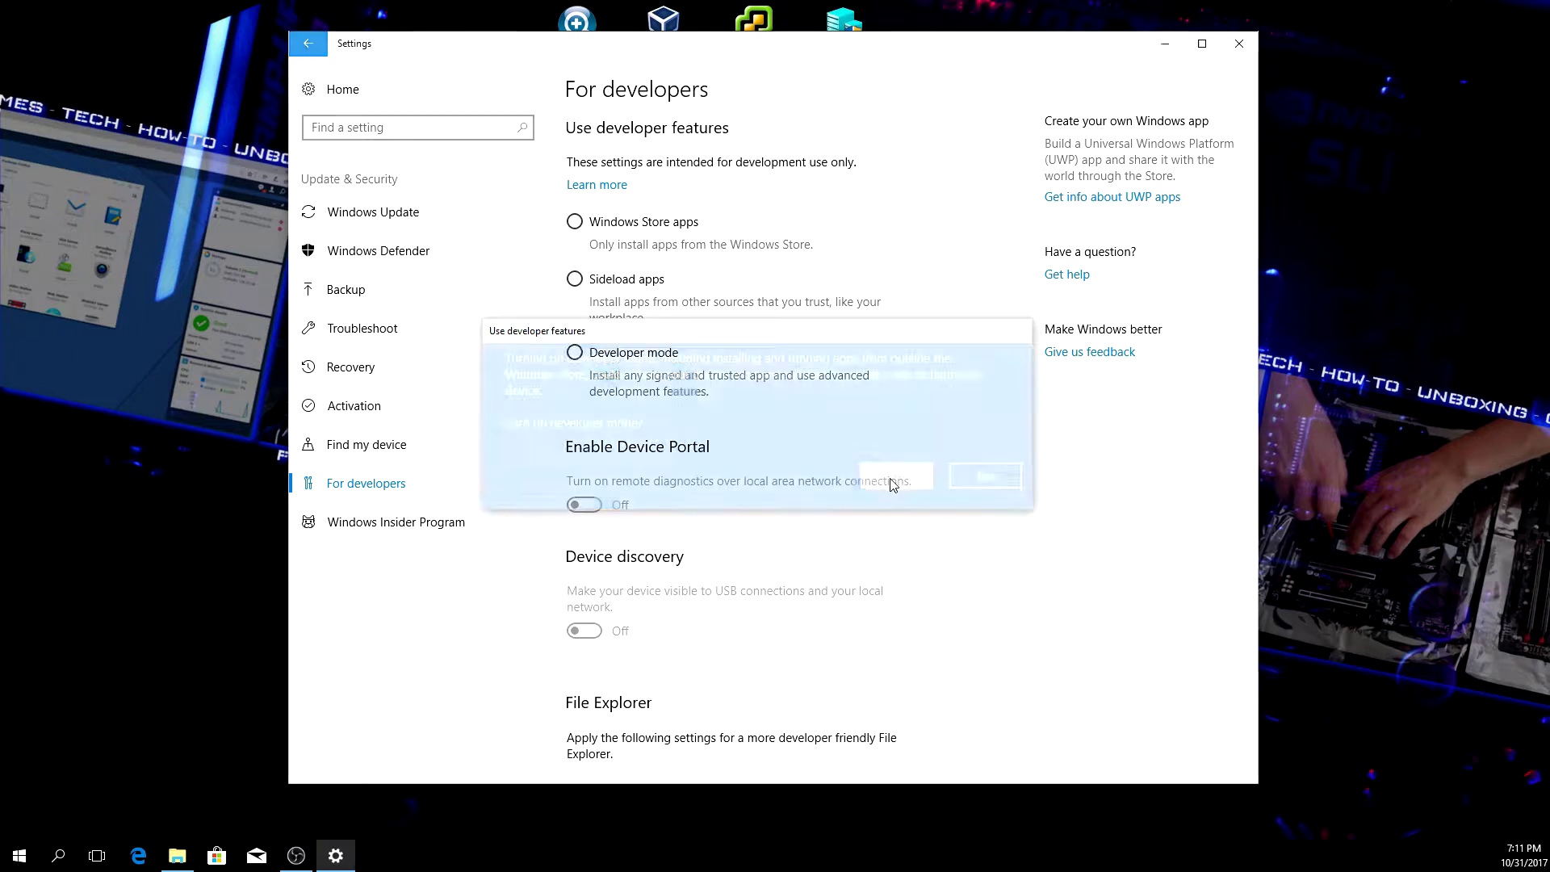
{"action": "left_click", "coordinate": [1239, 43]}
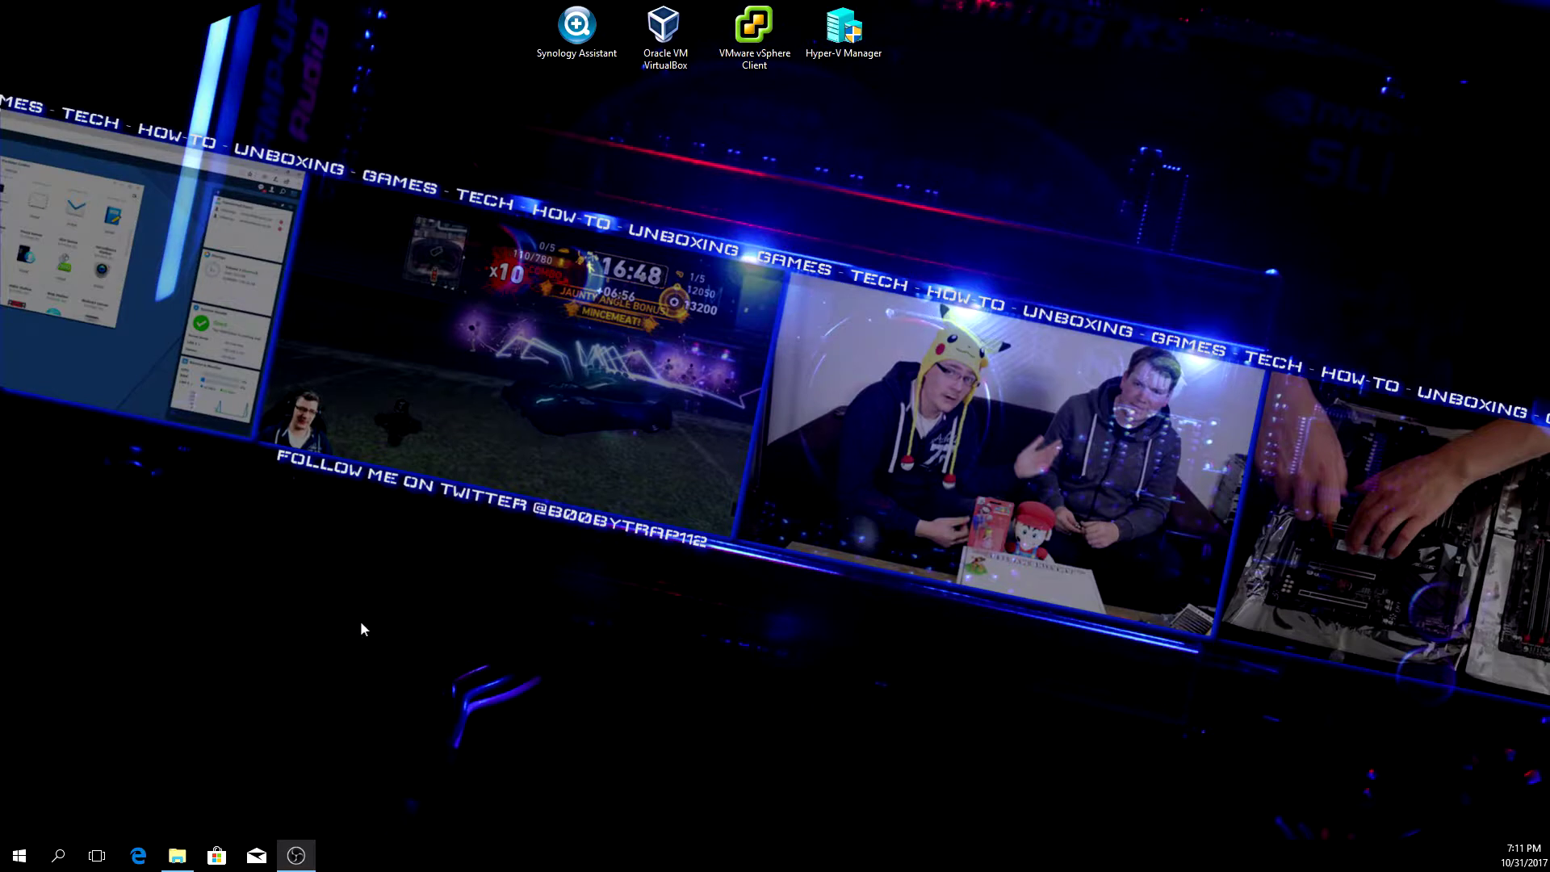
- Open Programs and Features from the Apps & features page's related settings
{"action": "right_click", "coordinate": [19, 856]}
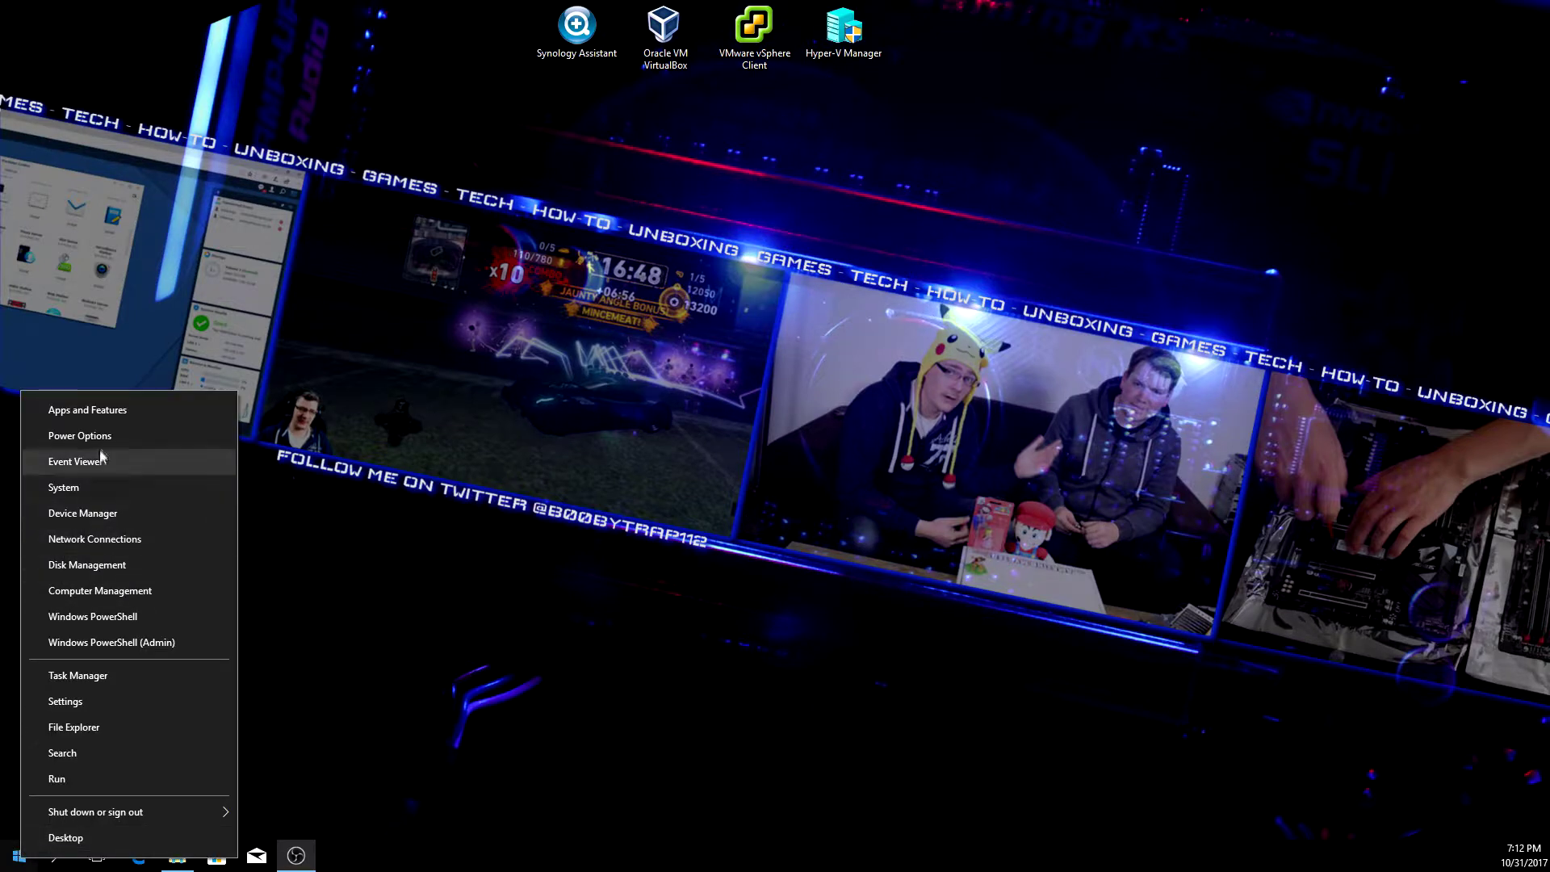
{"action": "left_click", "coordinate": [91, 413]}
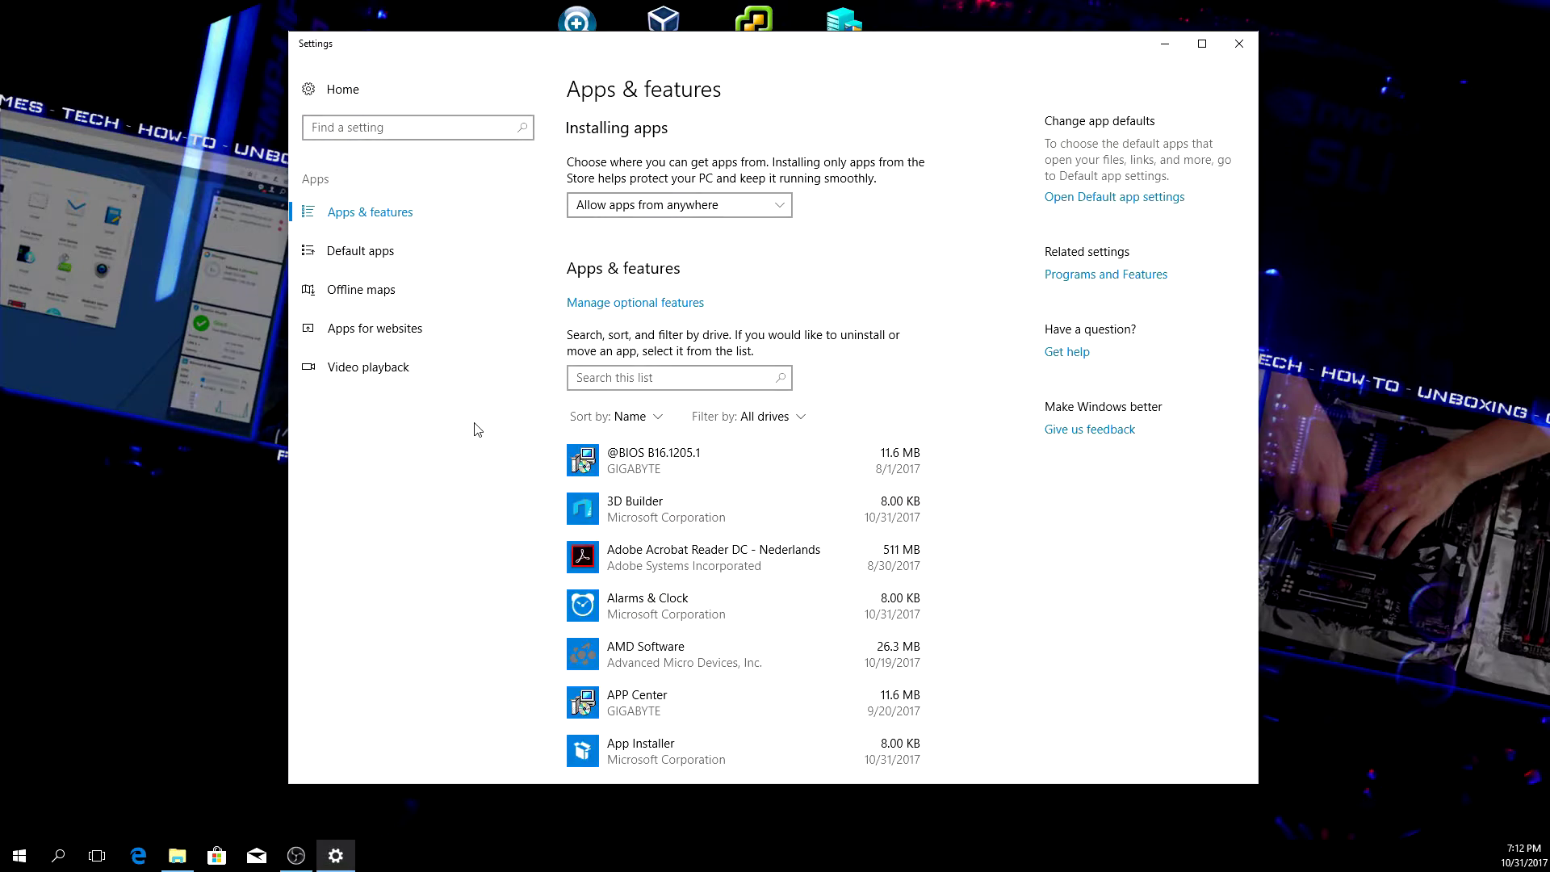
{"action": "left_click", "coordinate": [1101, 281]}
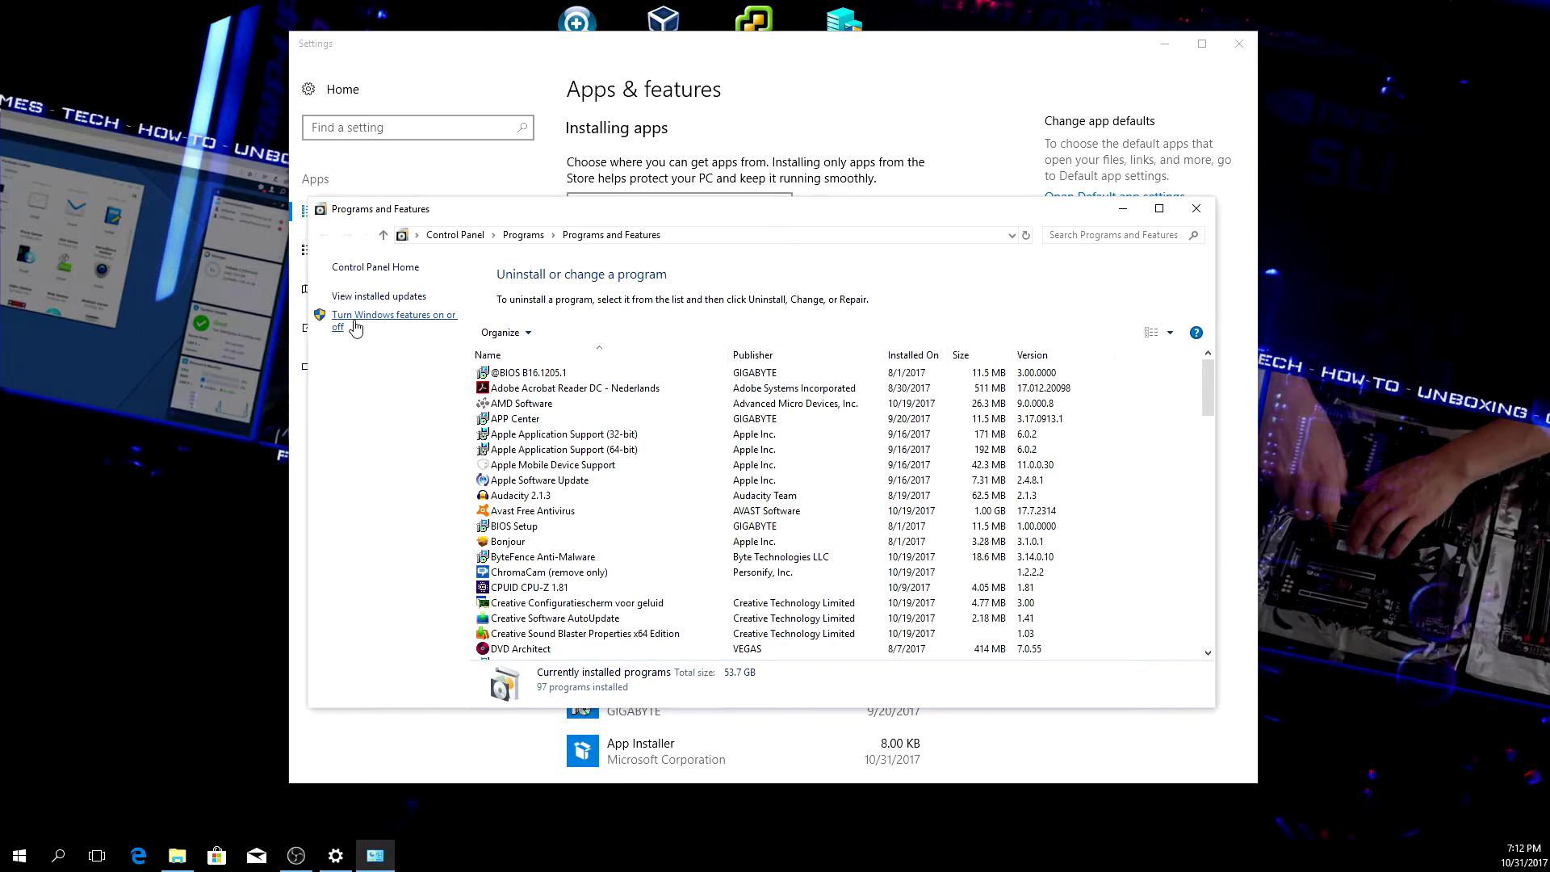
- Enable the Windows Subsystem for Linux feature in Windows Features and restart the PC
{"action": "left_click", "coordinate": [355, 327]}
{"action": "scroll", "coordinate": [778, 476], "scroll_direction": "down", "scroll_amount": 3}
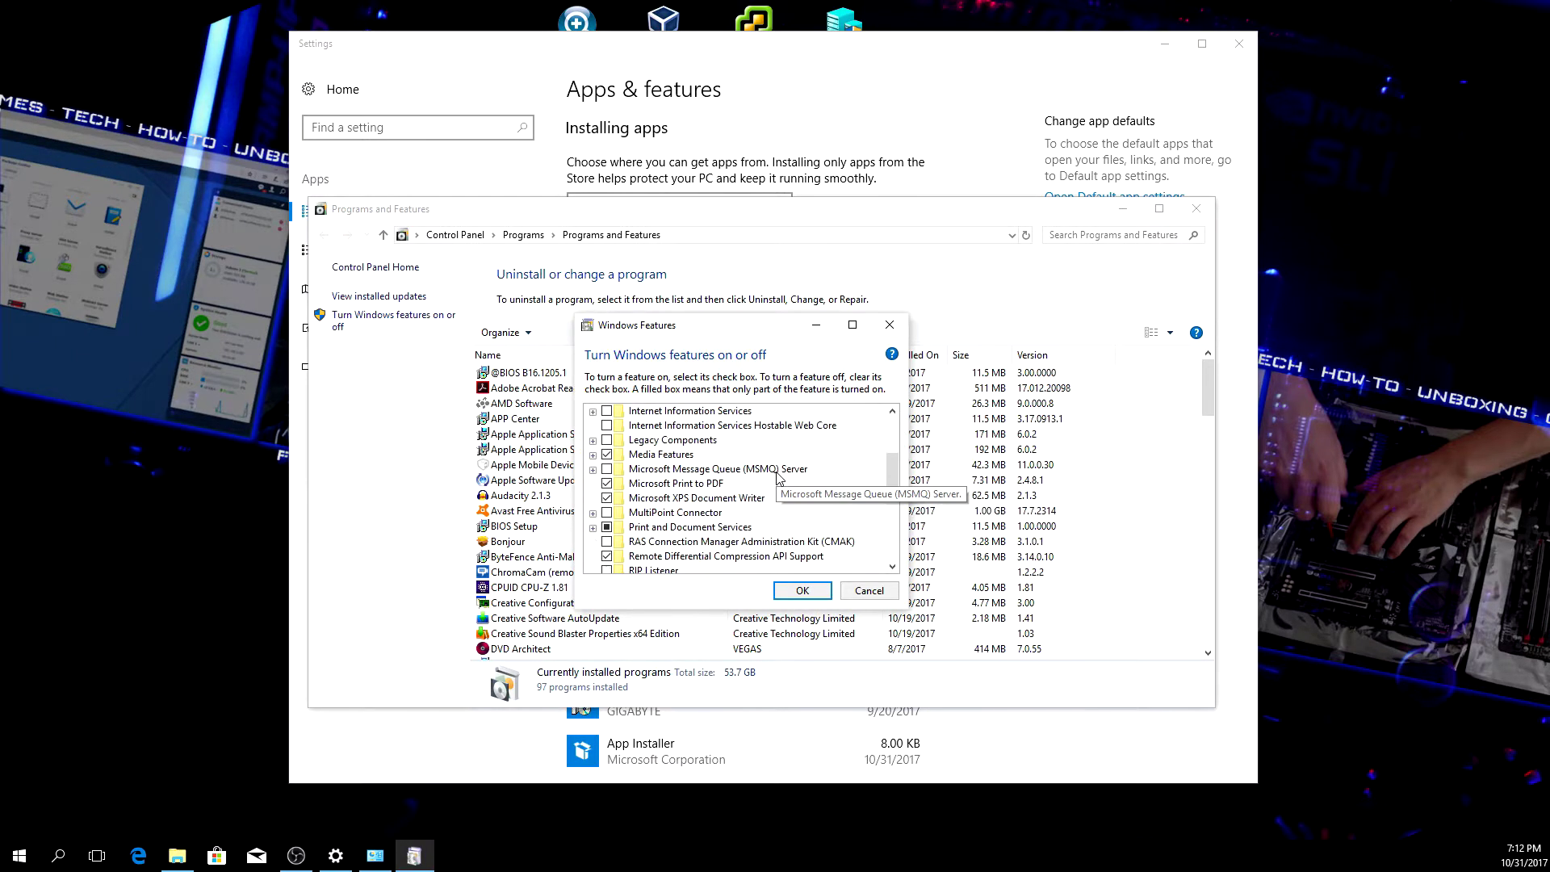
{"action": "scroll", "coordinate": [779, 476], "scroll_direction": "down", "scroll_amount": 2}
{"action": "scroll", "coordinate": [778, 476], "scroll_direction": "down", "scroll_amount": 3}
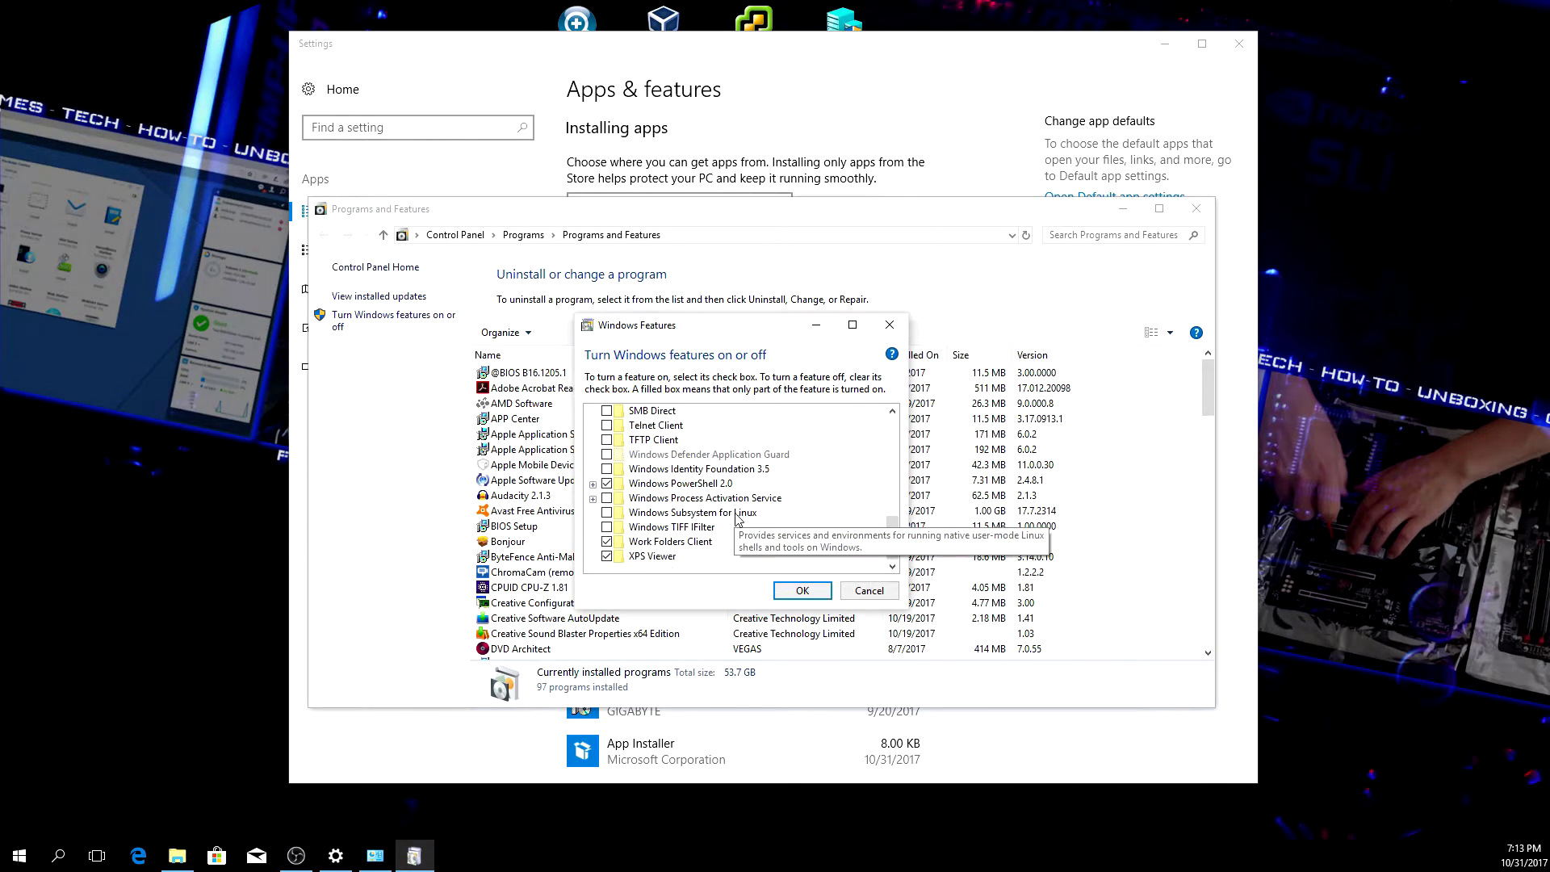
{"action": "scroll", "coordinate": [732, 521], "scroll_direction": "down", "scroll_amount": 1}
{"action": "left_click", "coordinate": [693, 512]}
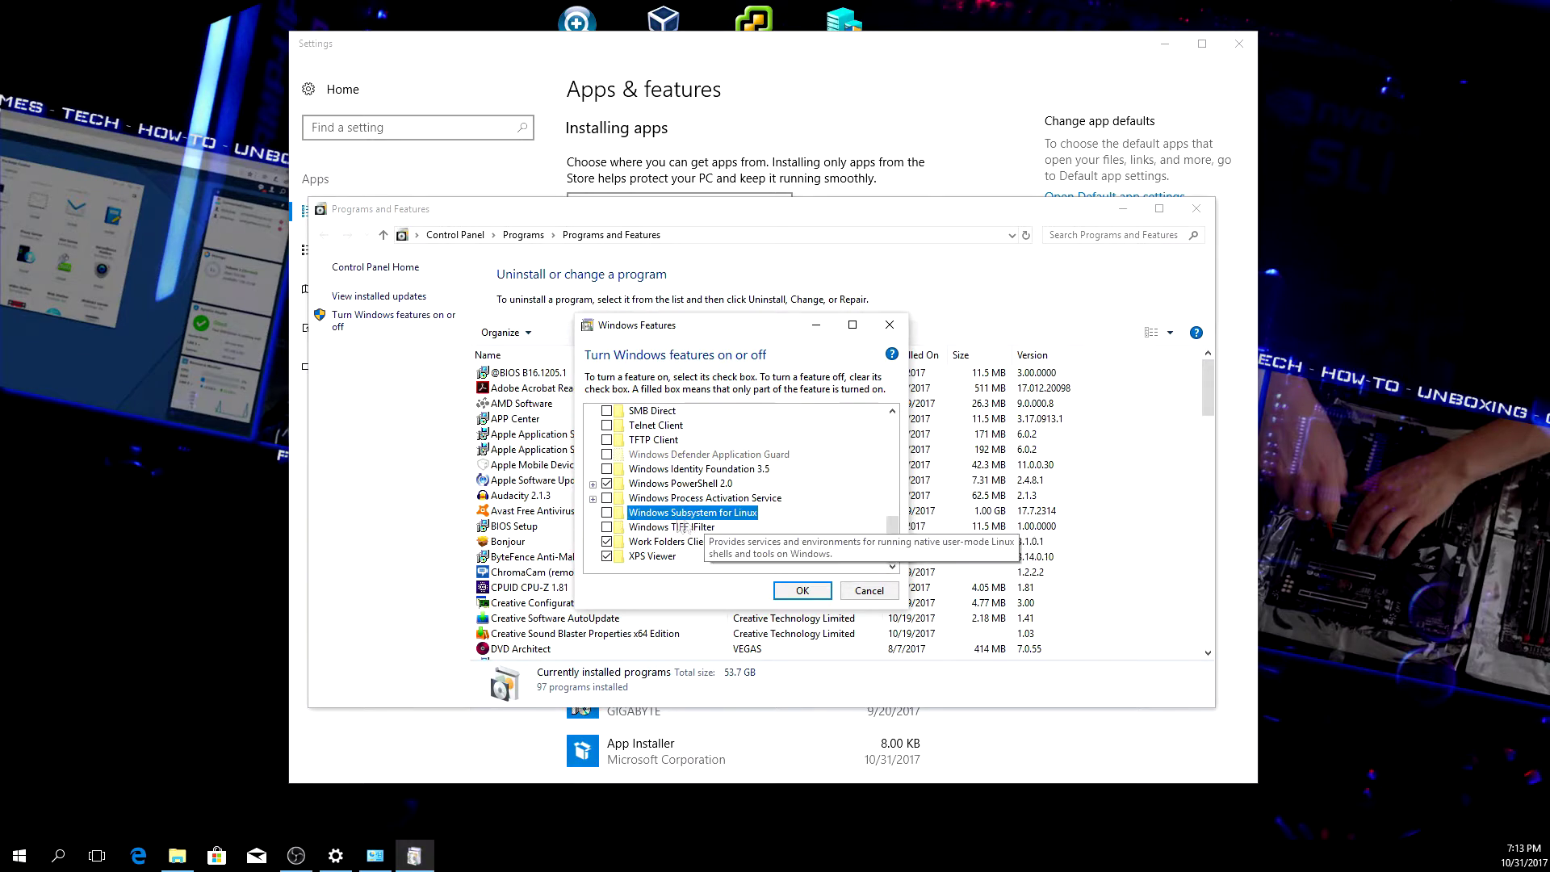
{"action": "left_click", "coordinate": [607, 513]}
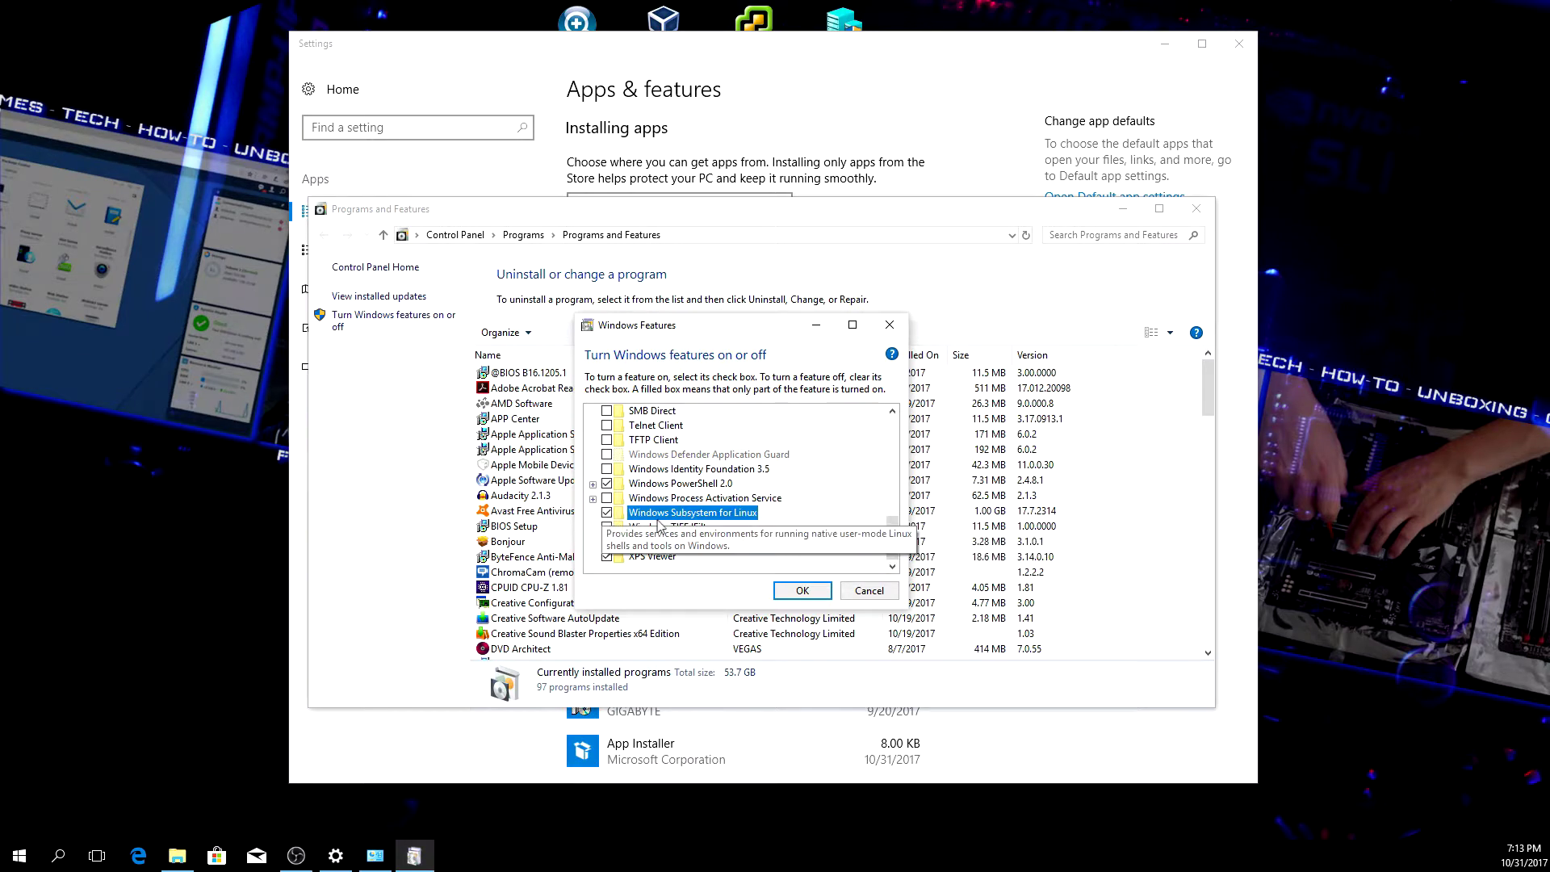
{"action": "left_click", "coordinate": [799, 590]}
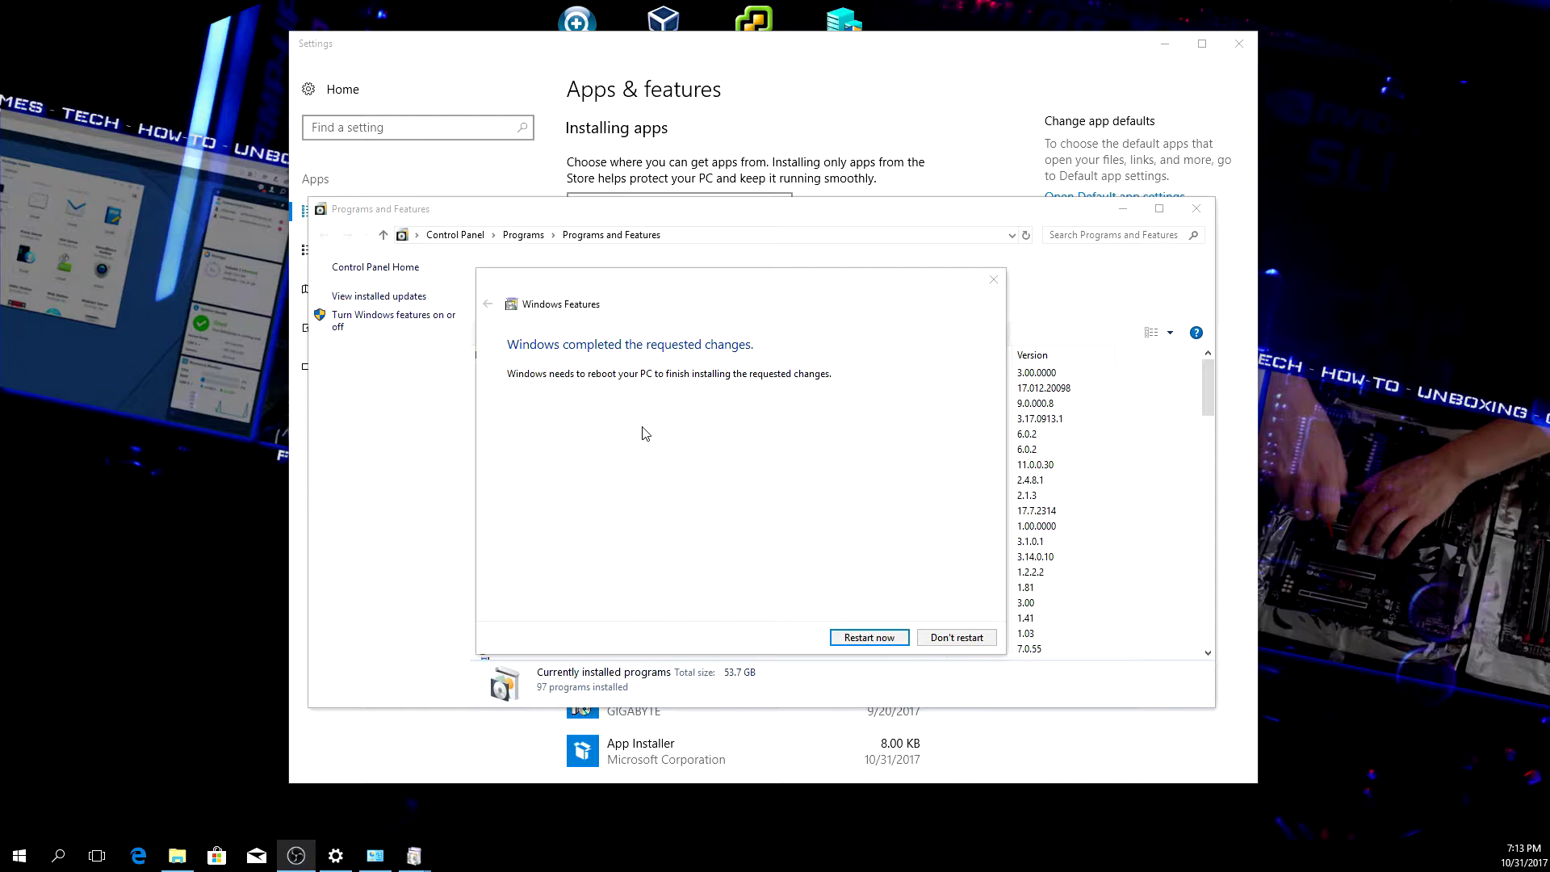
{"action": "left_click", "coordinate": [870, 638]}
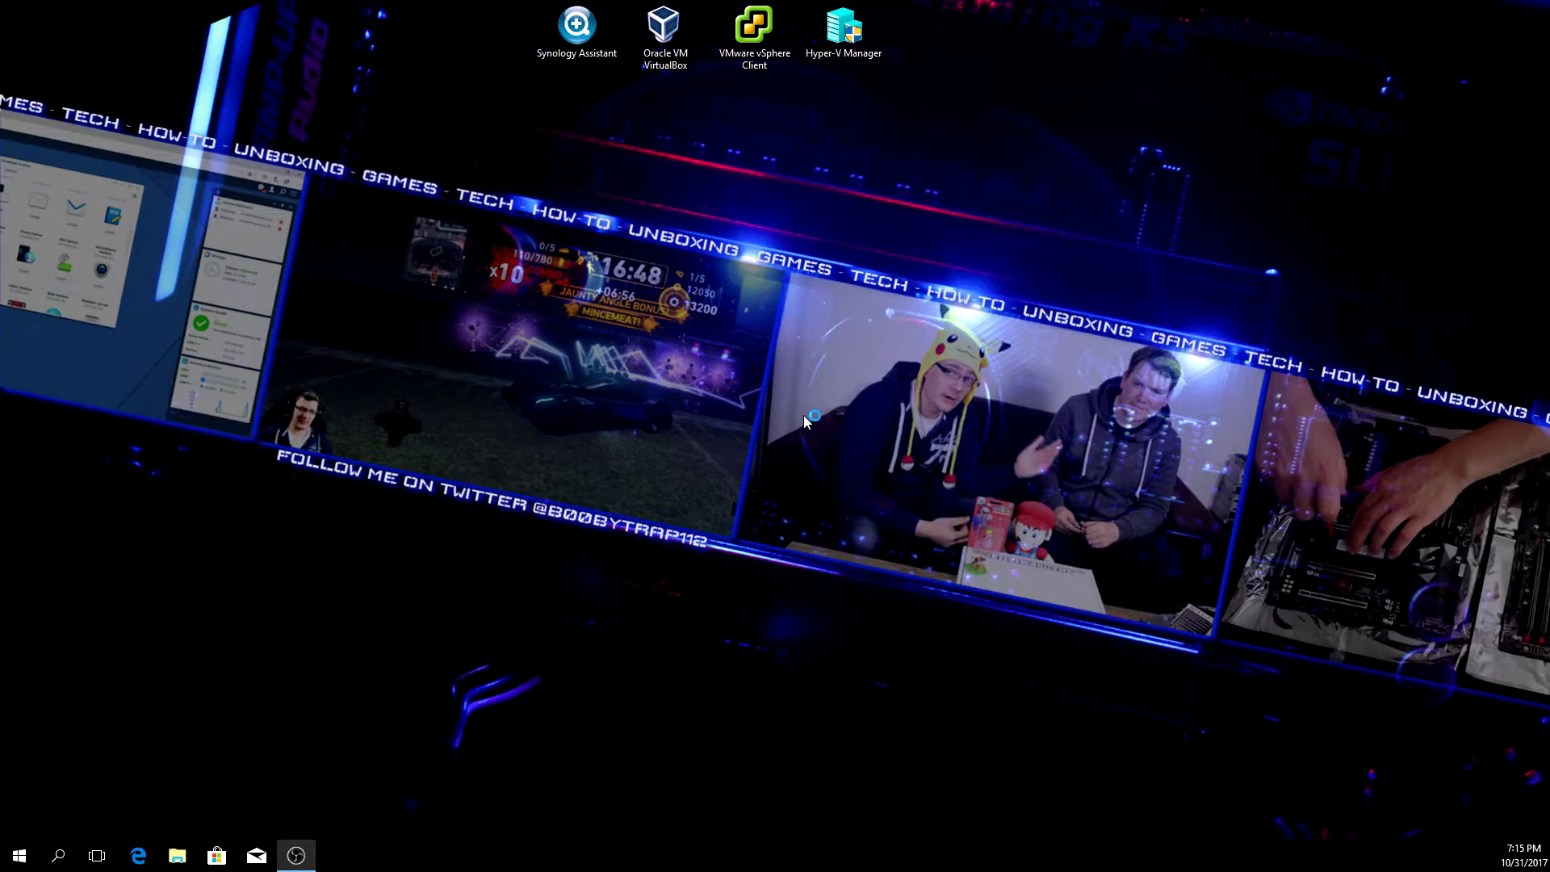
- Run bash from Start search to confirm WSL has no installed distributions
{"action": "left_click", "coordinate": [14, 862]}
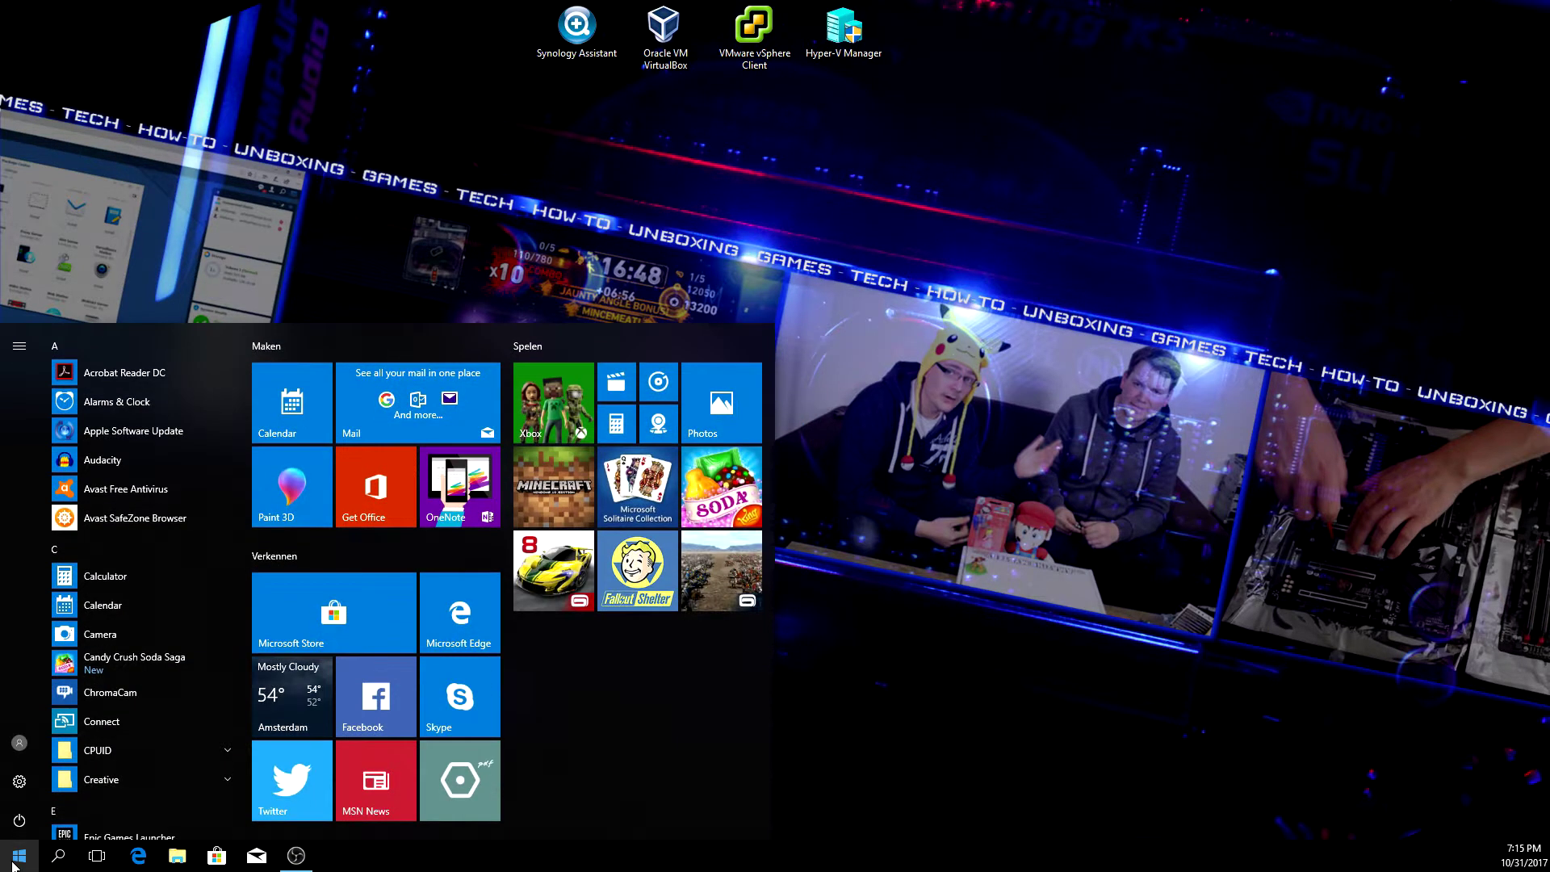
{"action": "type", "text": "bash"}
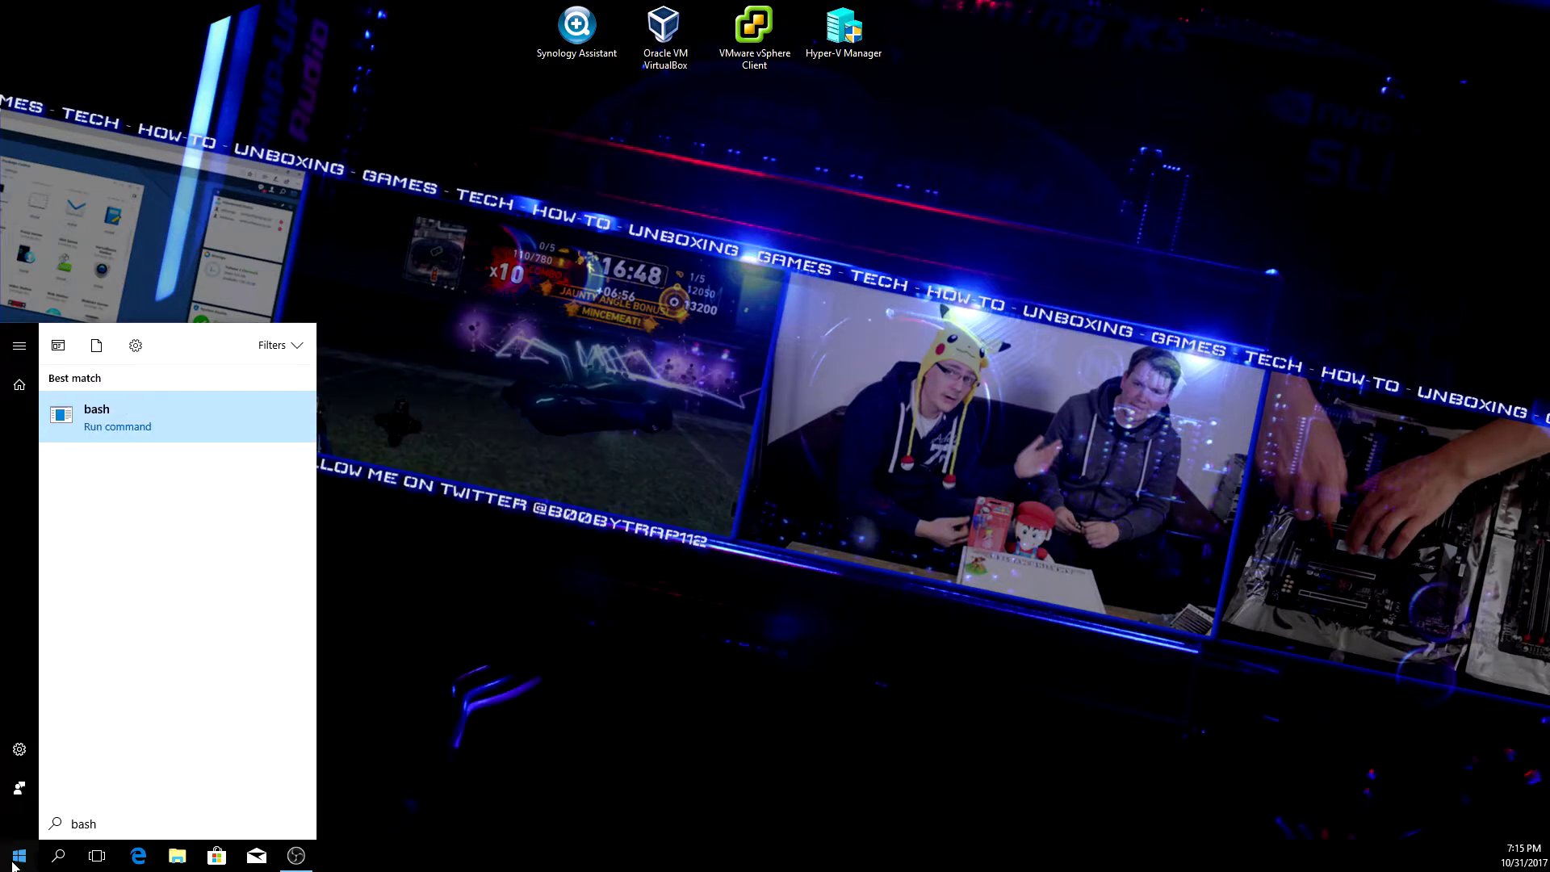
{"action": "key", "text": "Return"}
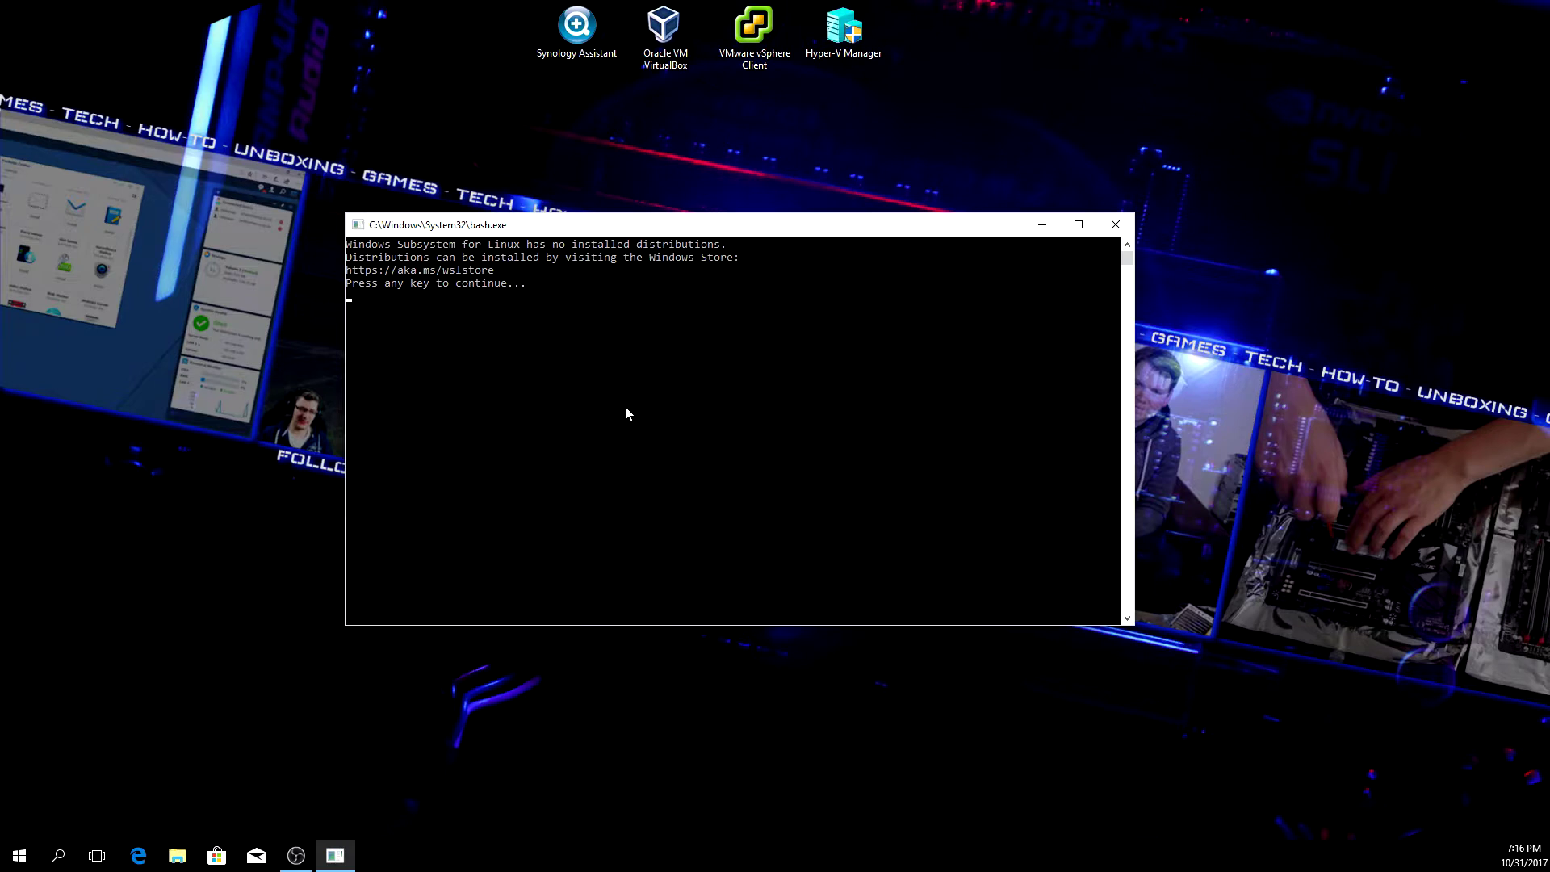
{"action": "left_click", "coordinate": [19, 854]}
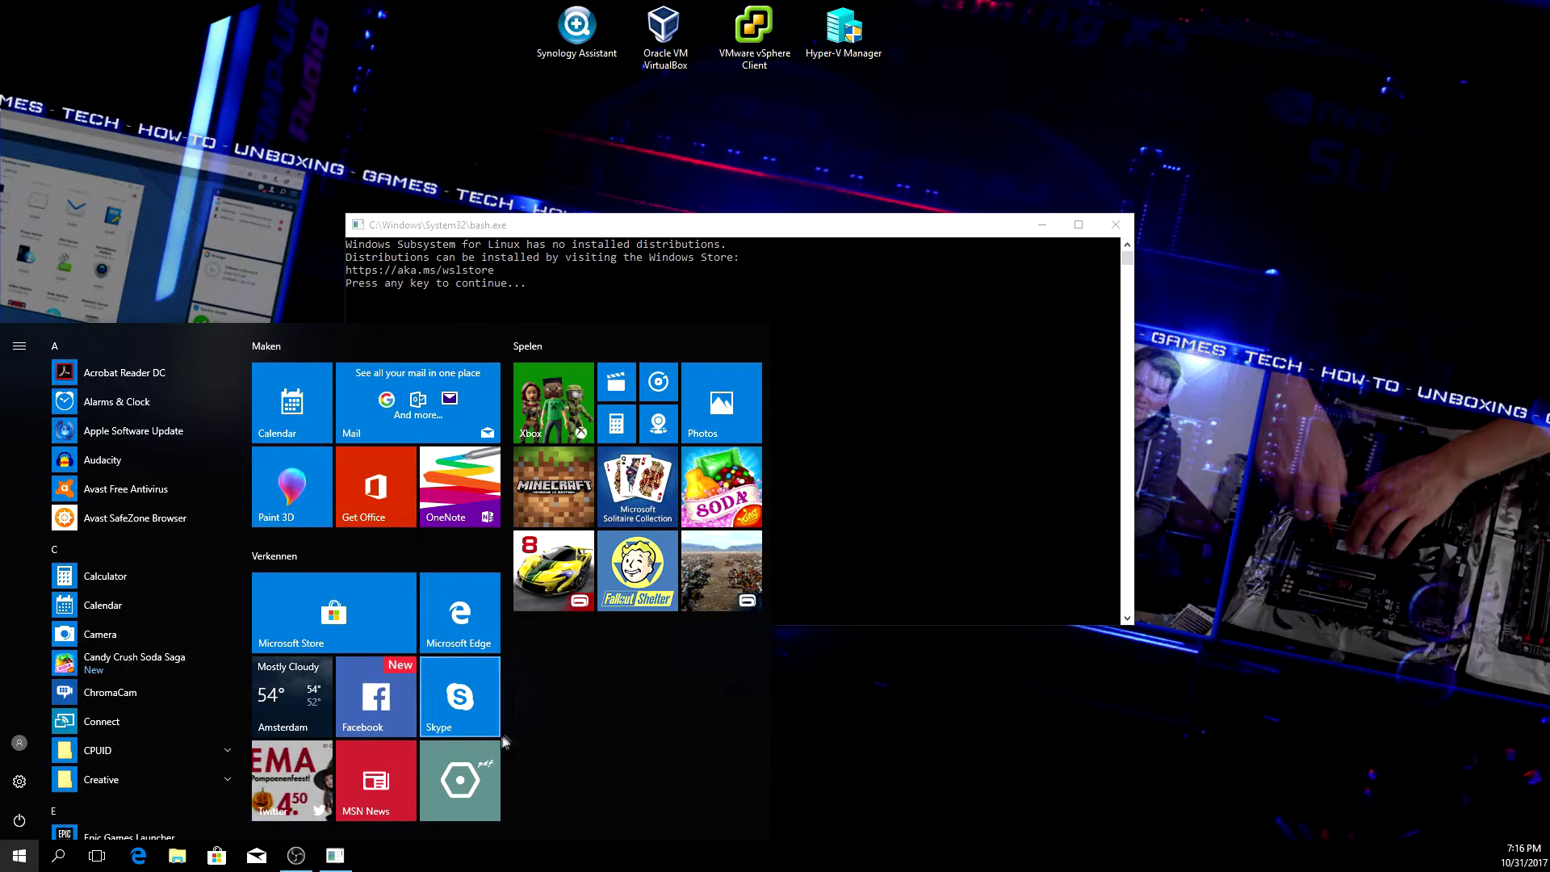
- Search the Store for 'ubu', get Canonical's Ubuntu app, then close the Store
{"action": "left_click", "coordinate": [323, 602]}
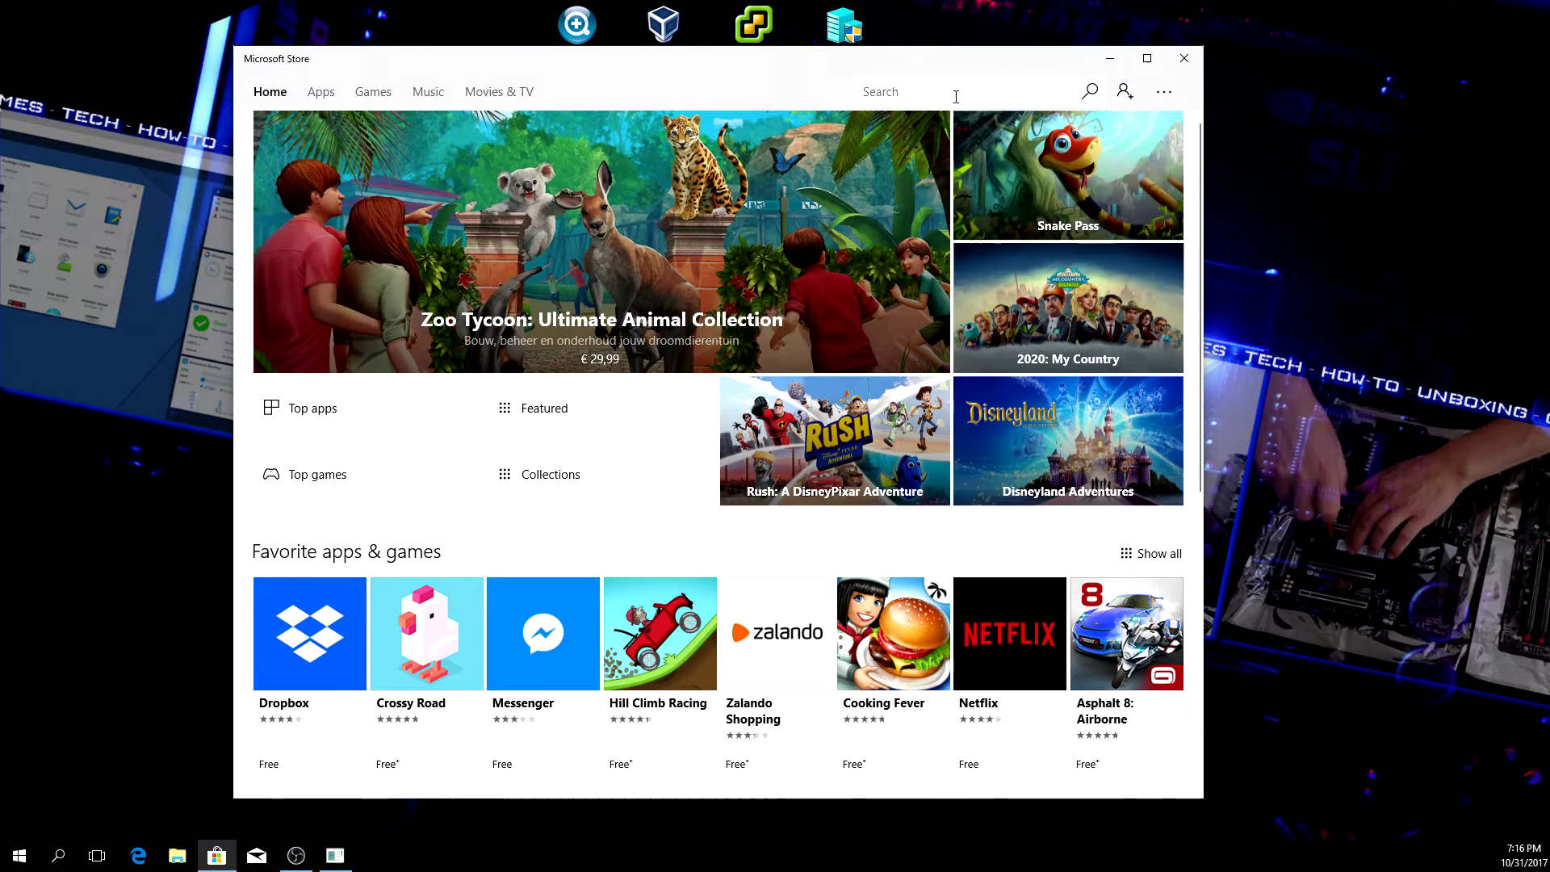
{"action": "left_click", "coordinate": [955, 95]}
{"action": "type", "text": "ubuntu"}
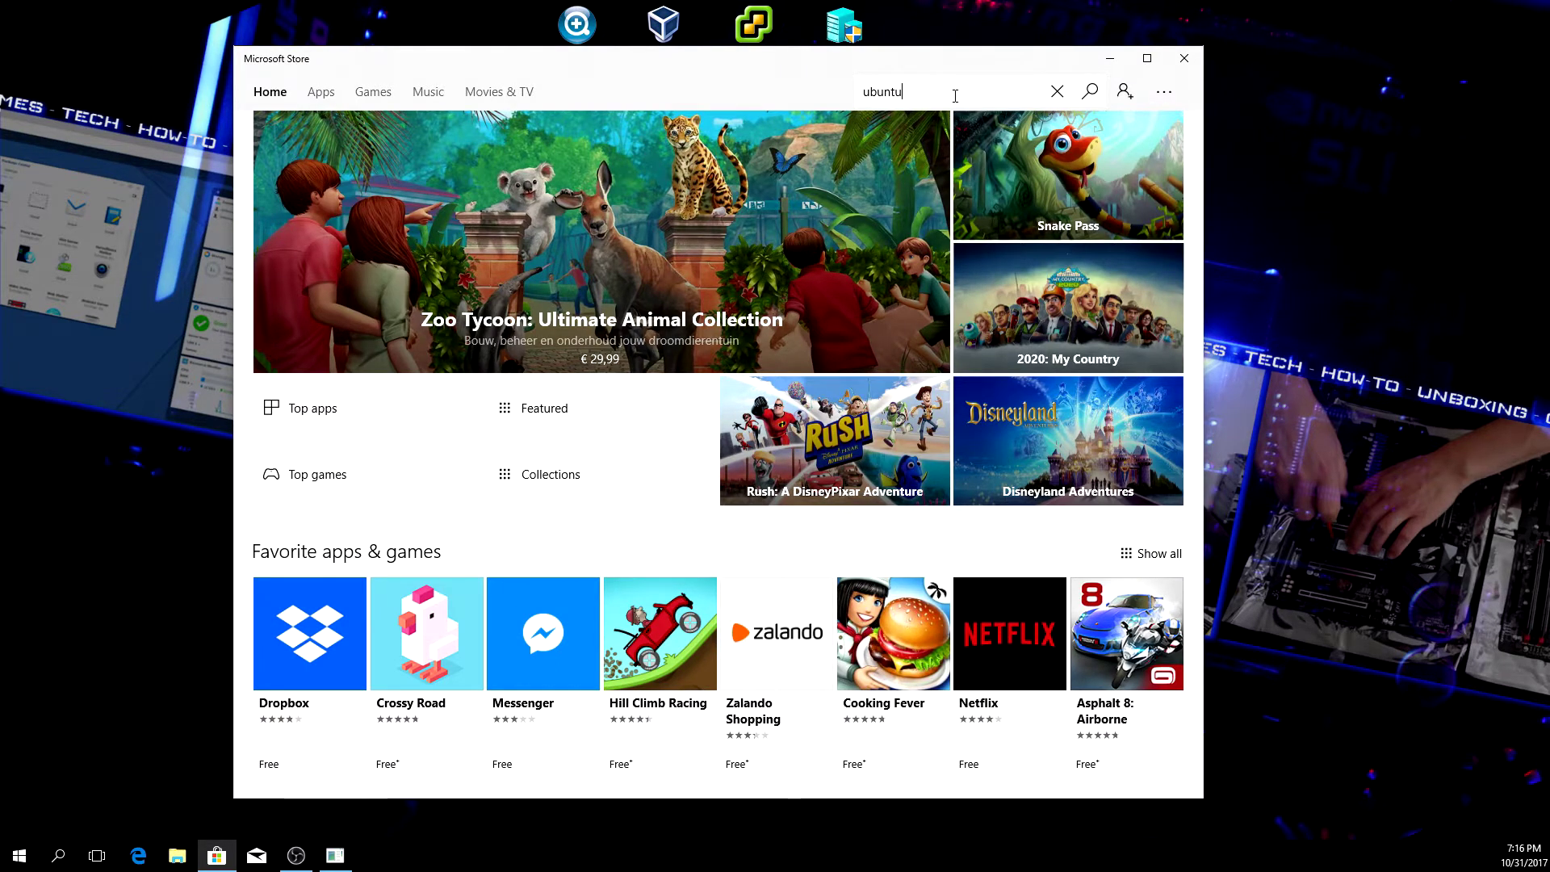
{"action": "key", "text": "Return"}
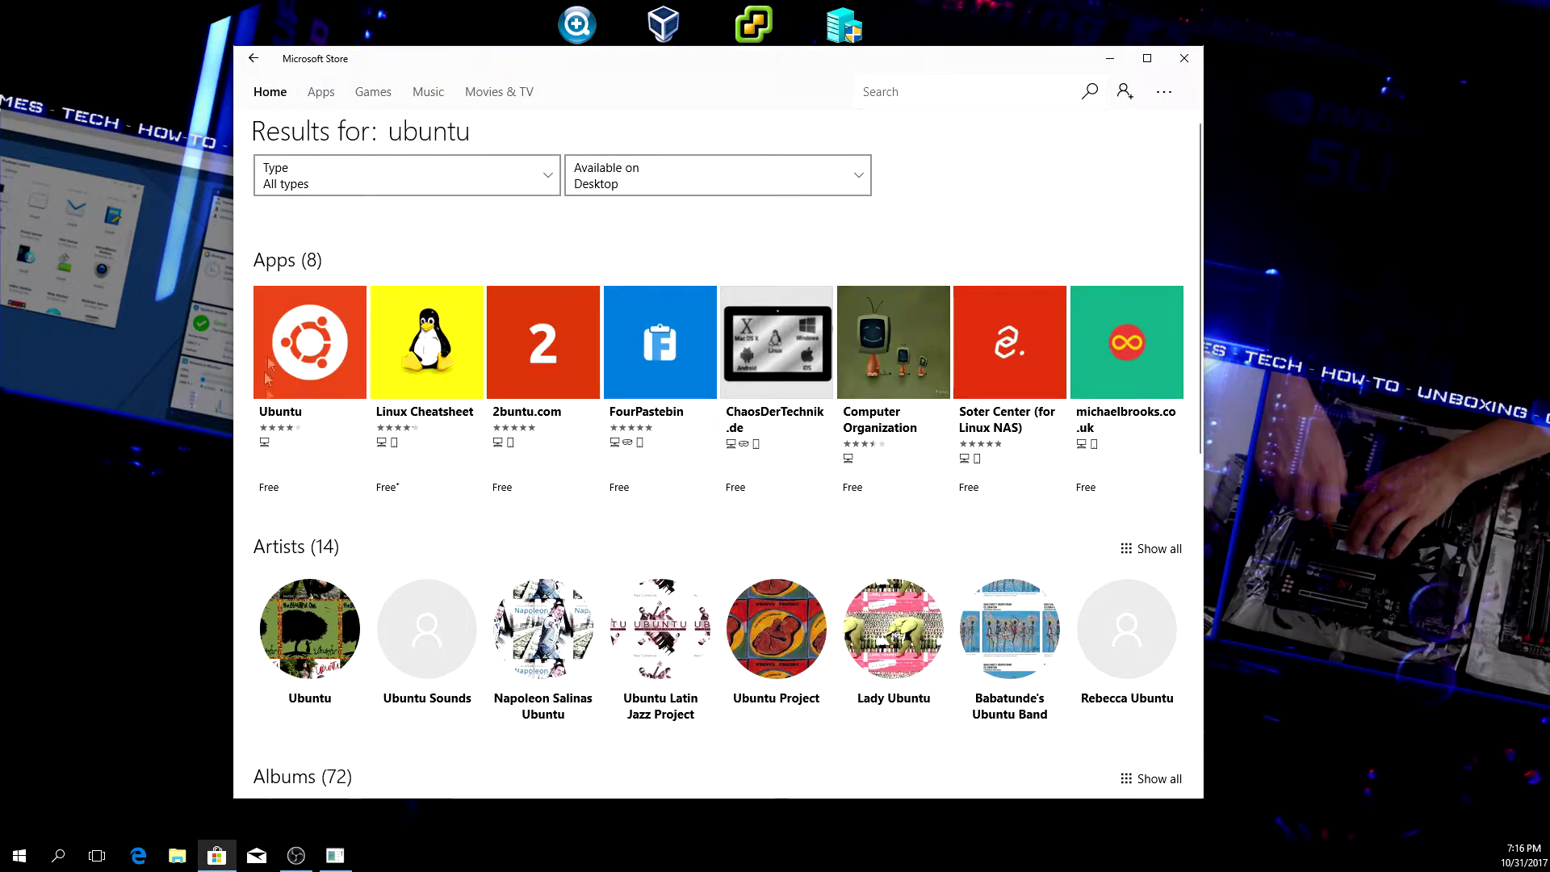
{"action": "left_click", "coordinate": [308, 359]}
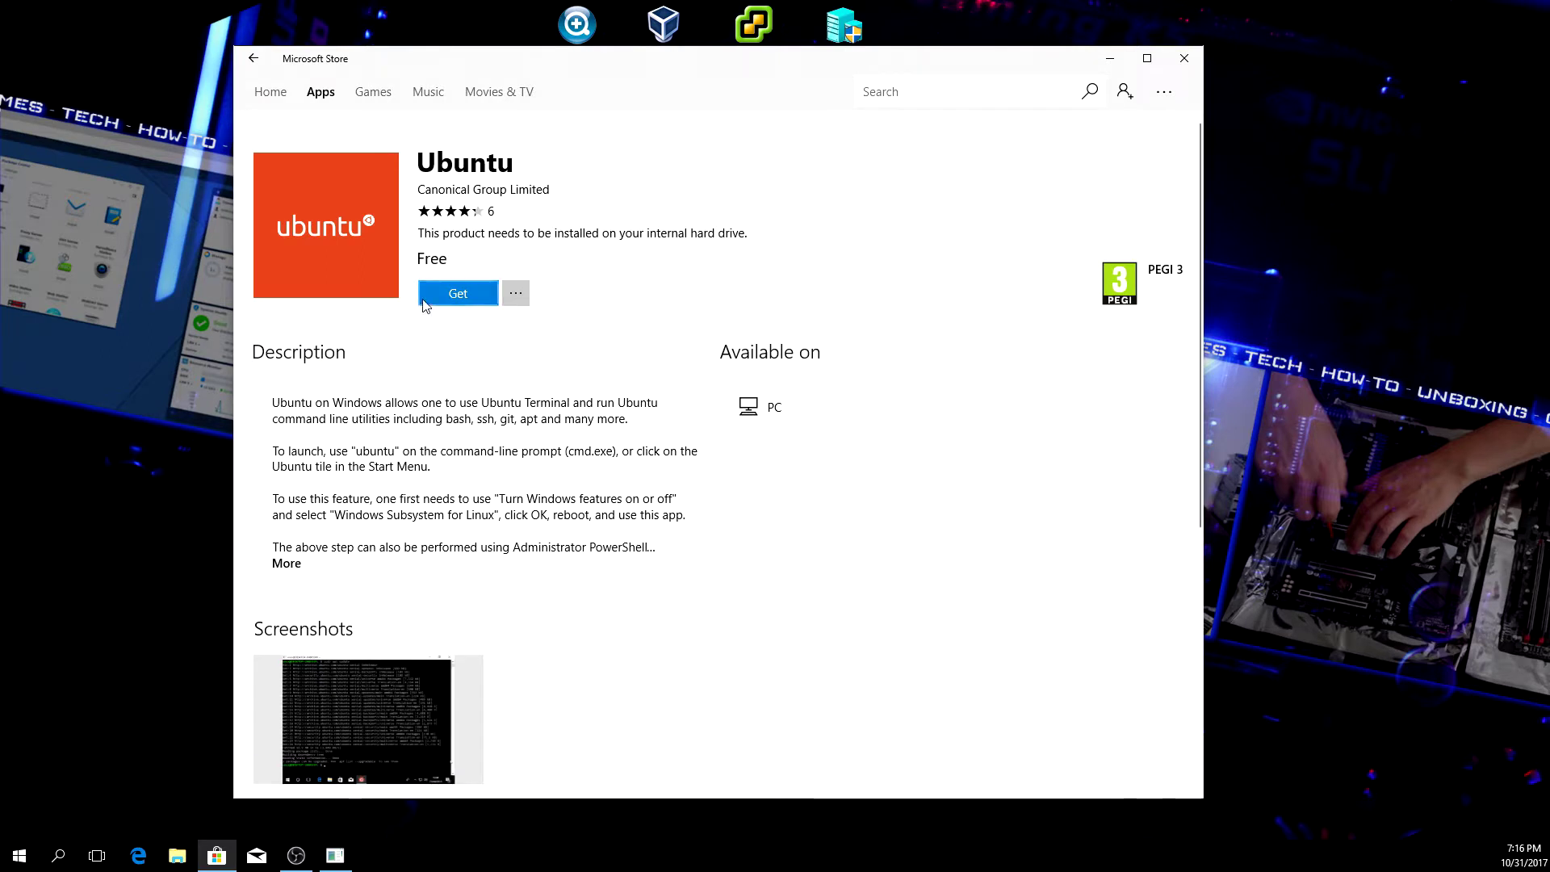
{"action": "left_click", "coordinate": [461, 293]}
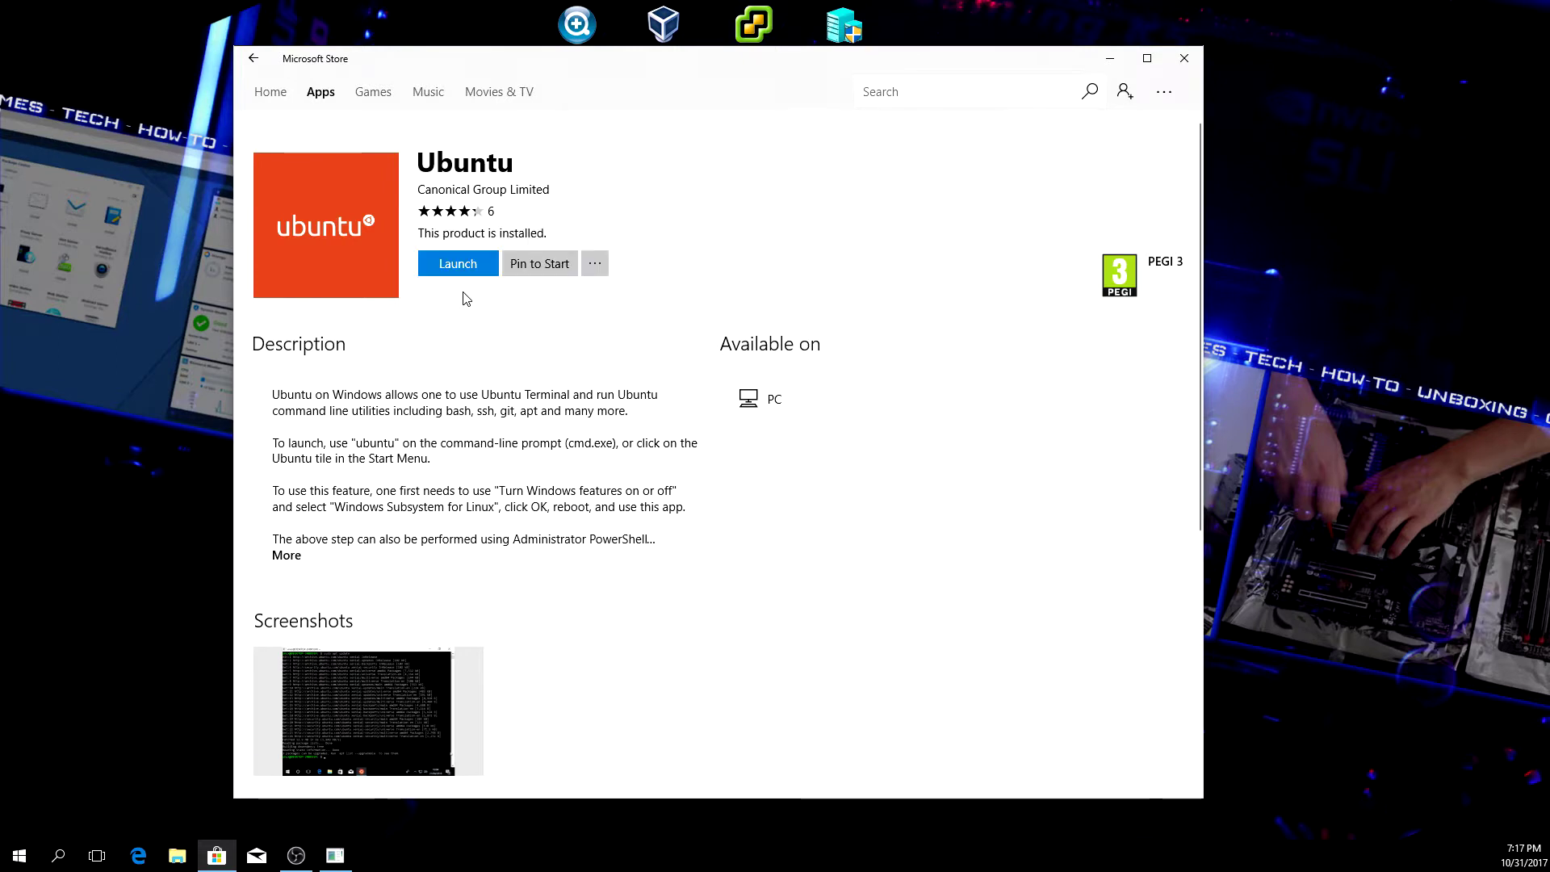
{"action": "left_click", "coordinate": [1194, 65]}
- Dismiss the bash console notice and launch Ubuntu by searching 'ubuntu' in Start
{"action": "left_click", "coordinate": [682, 332]}
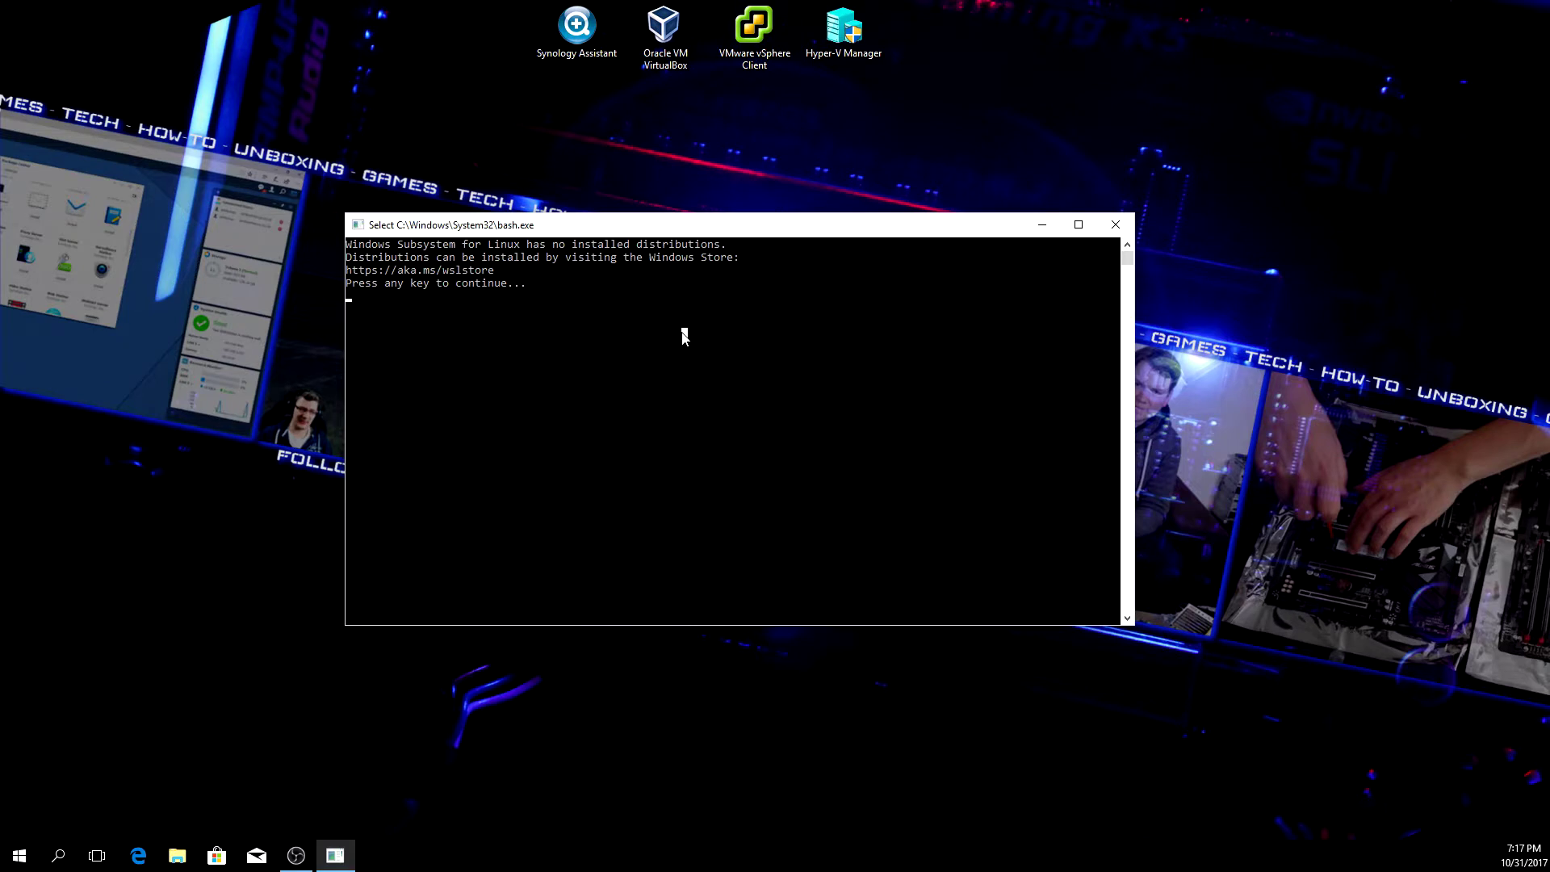
{"action": "key", "text": "Return"}
{"action": "key", "text": "Return"}
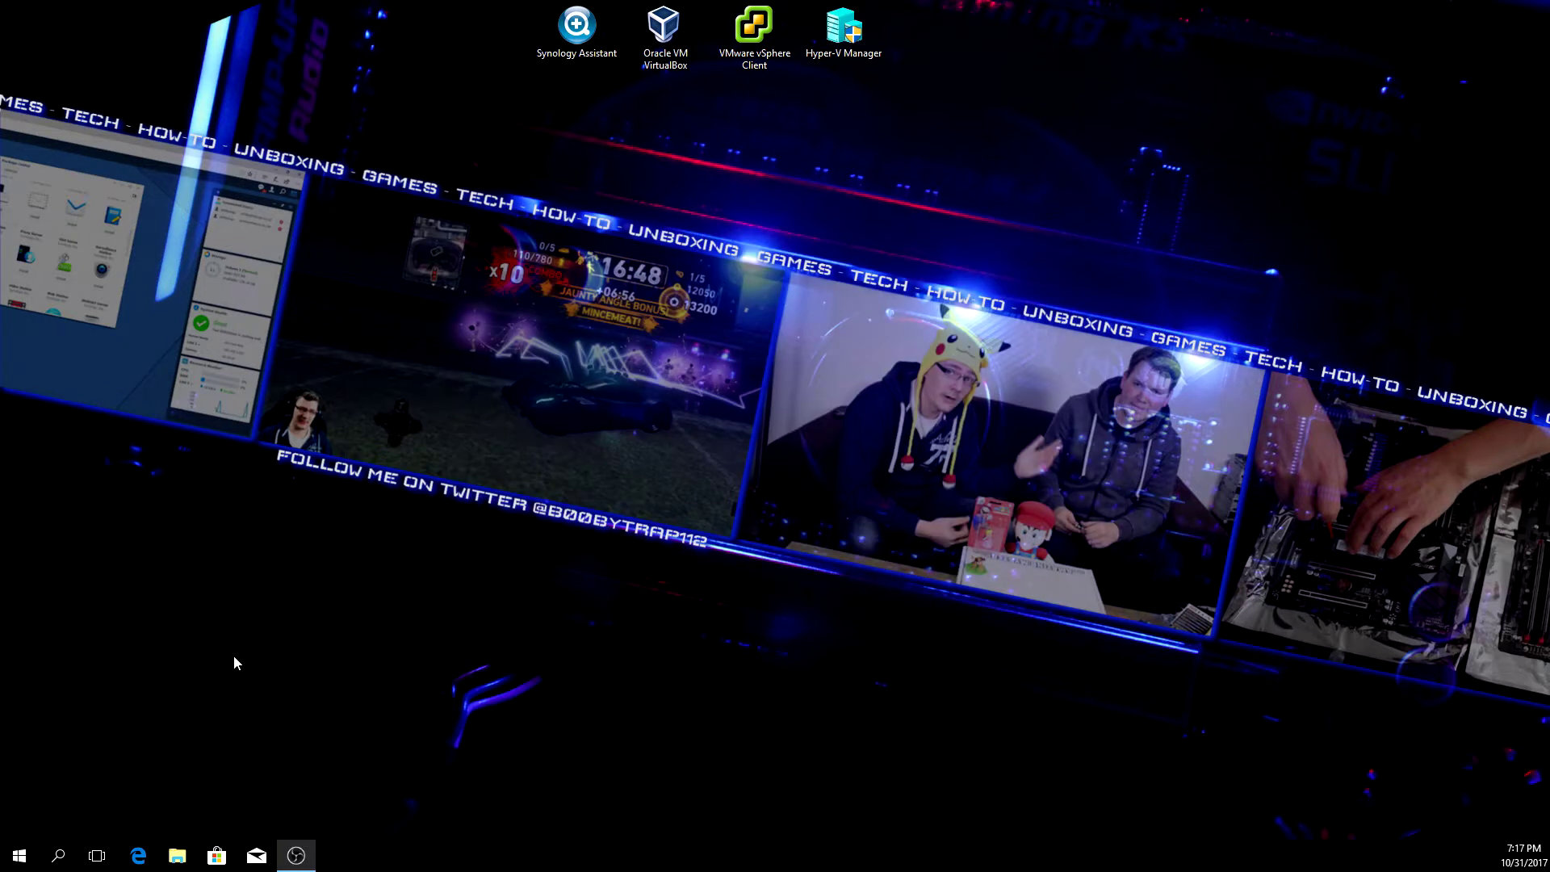
{"action": "left_click", "coordinate": [27, 854]}
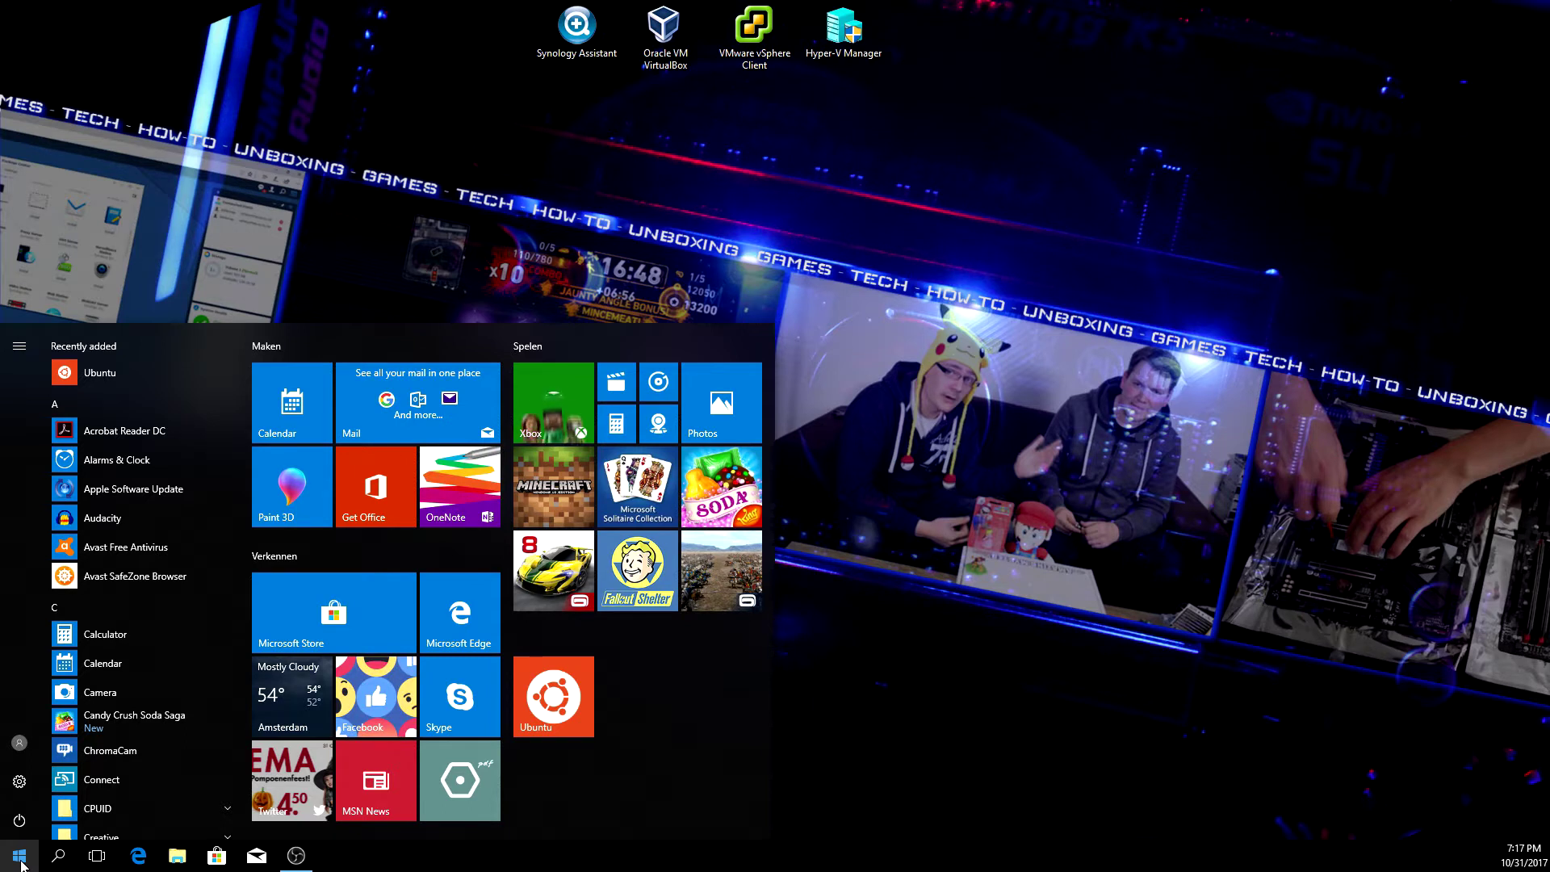
{"action": "type", "text": "ubuntu"}
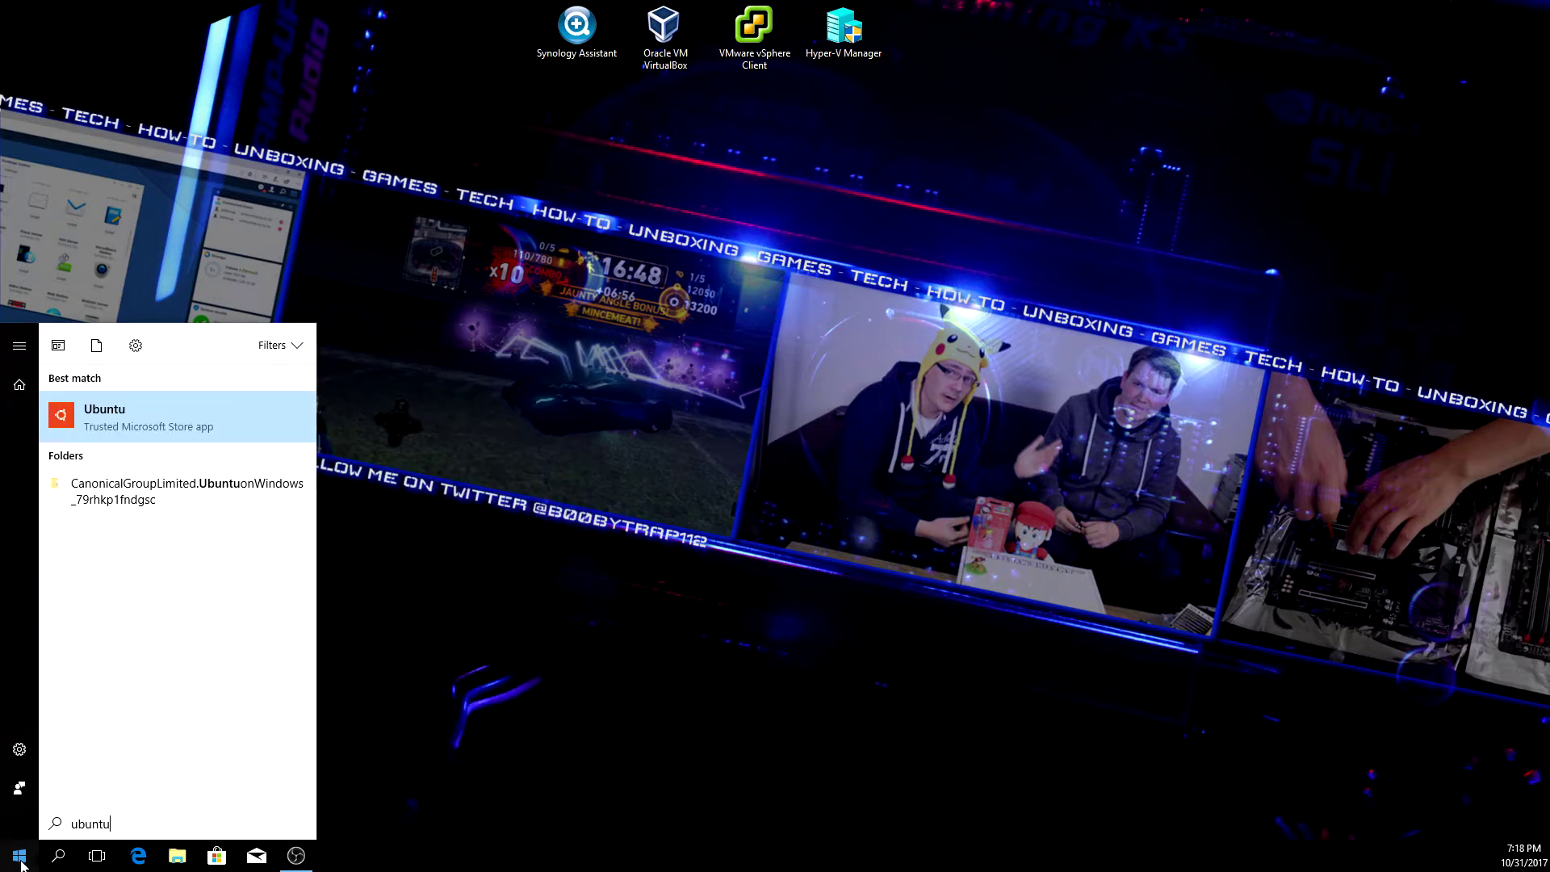
{"action": "key", "text": "Return"}
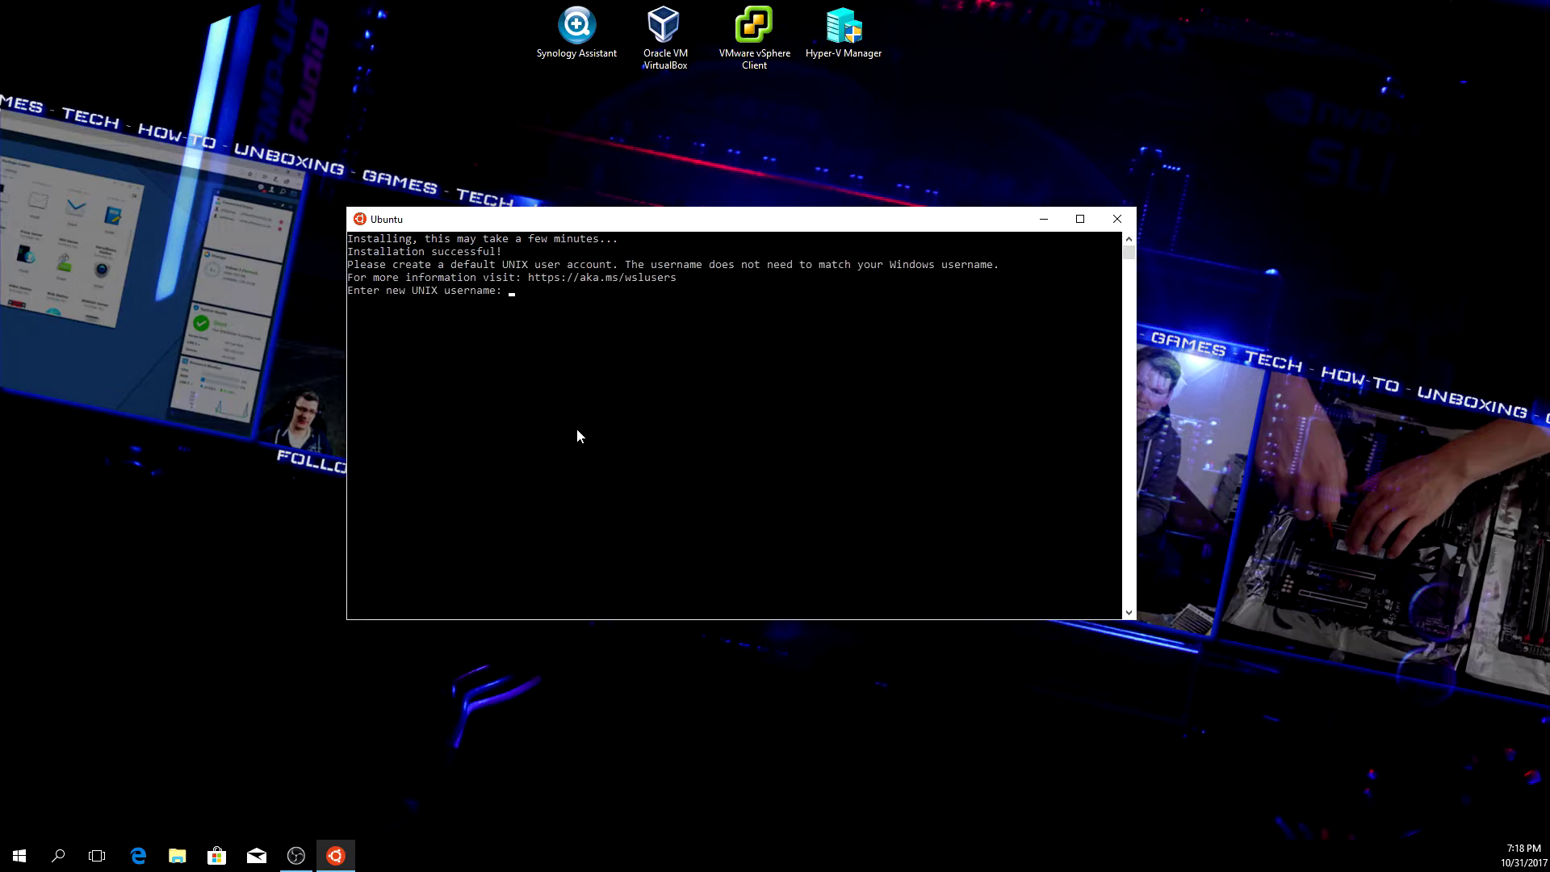
- Enter a new UNIX username and confirm the account password to reach the bash prompt
{"action": "type", "text": "b00bytrap"}
{"action": "key", "text": "Return"}
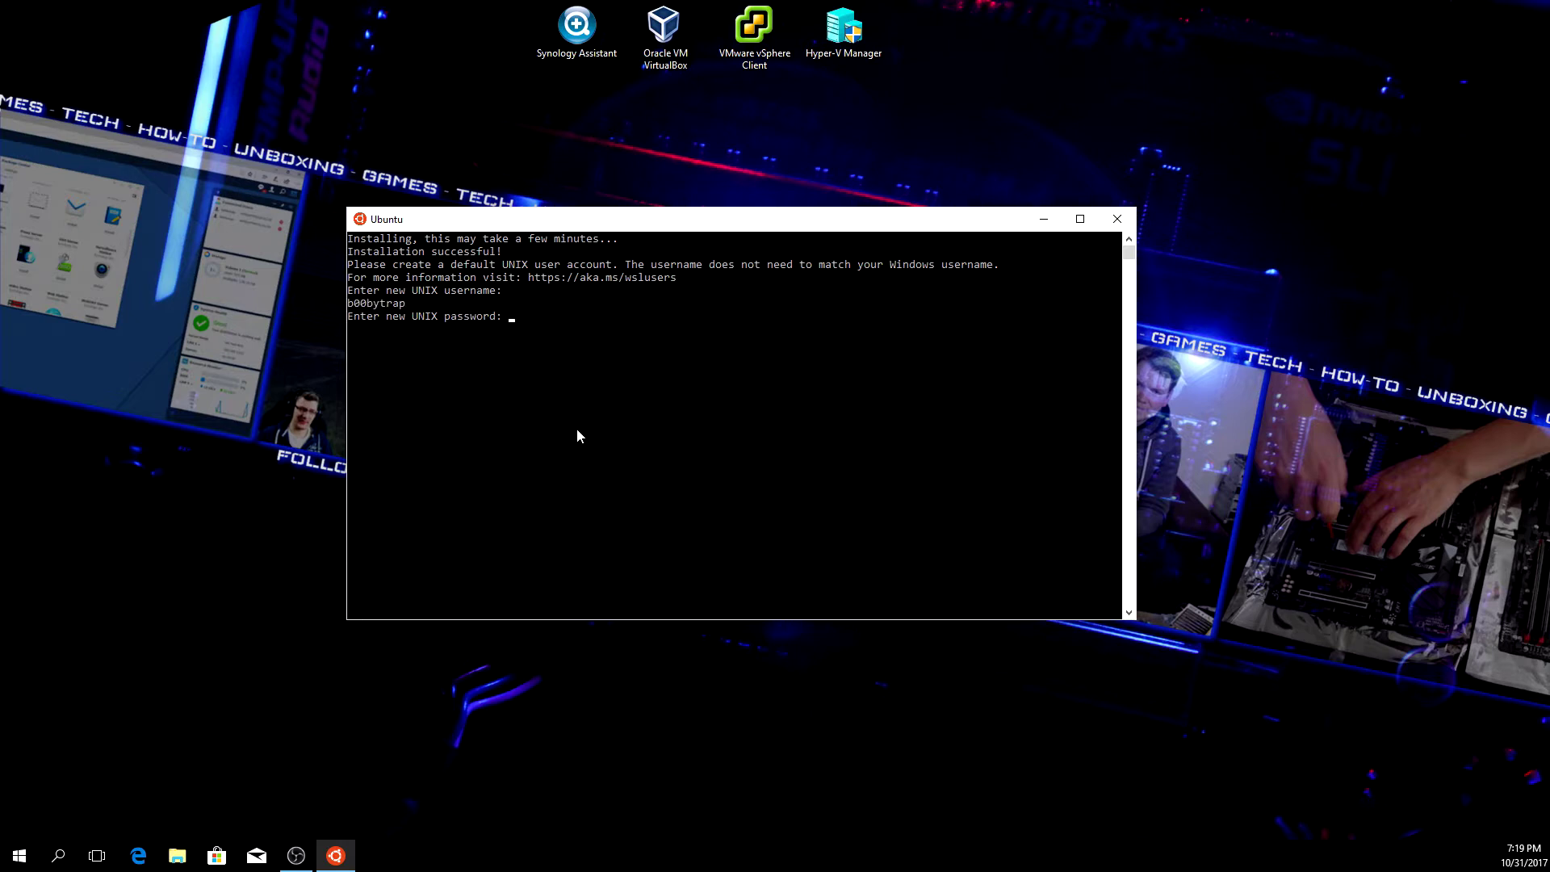
{"action": "key", "text": "Return"}
{"action": "key", "text": "Return"}
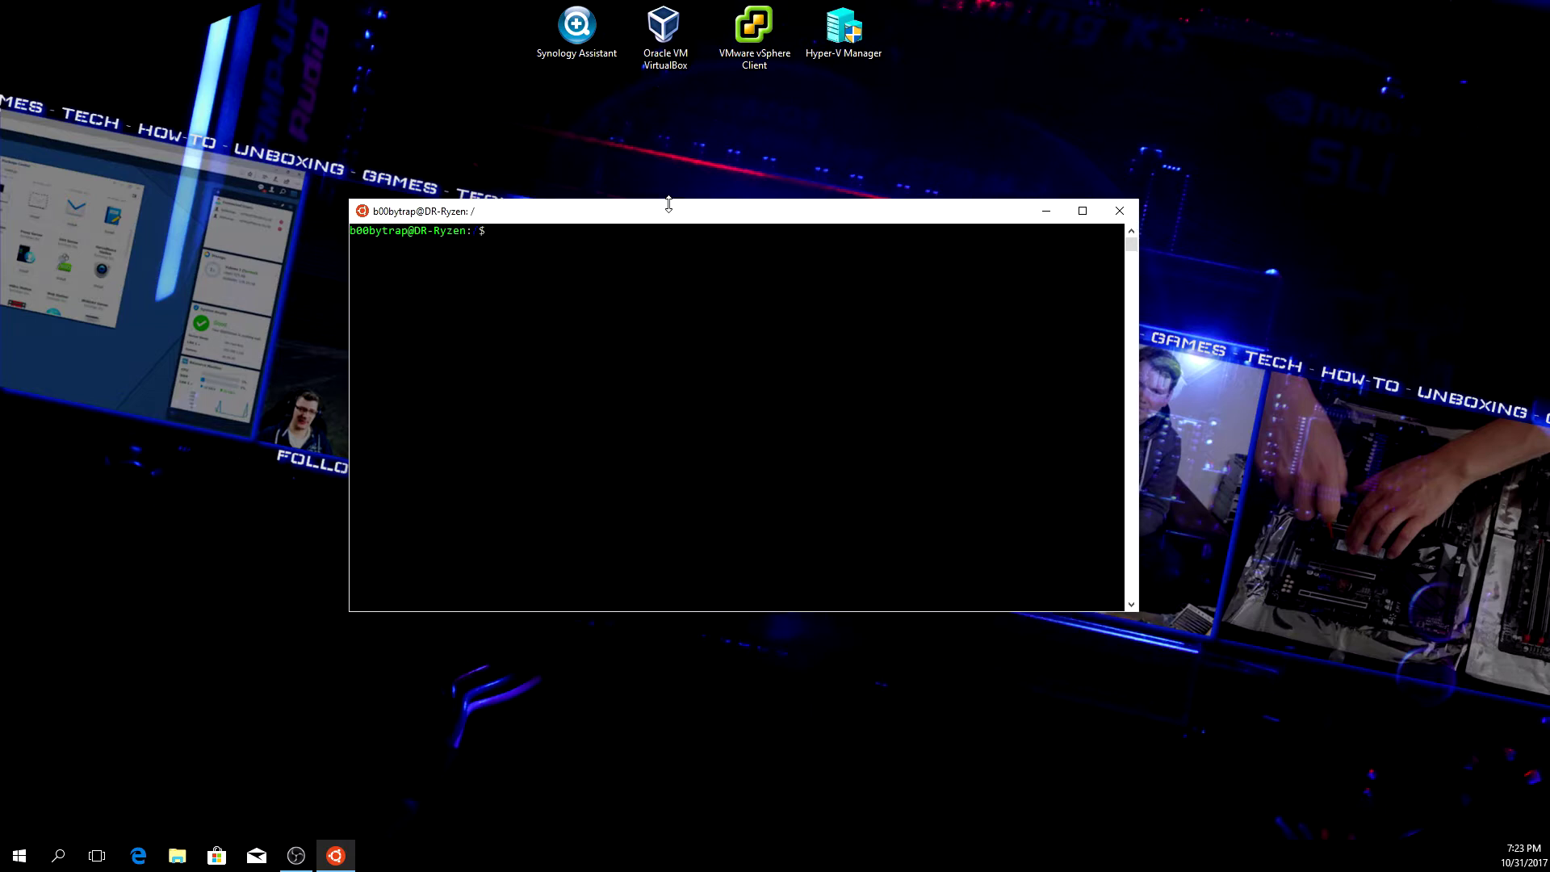
- Run 'cd /' and 'ls' to list the root directory's folders
{"action": "type", "text": "cd /"}
{"action": "key", "text": "Return"}
{"action": "type", "text": "ls"}
{"action": "key", "text": "Return"}
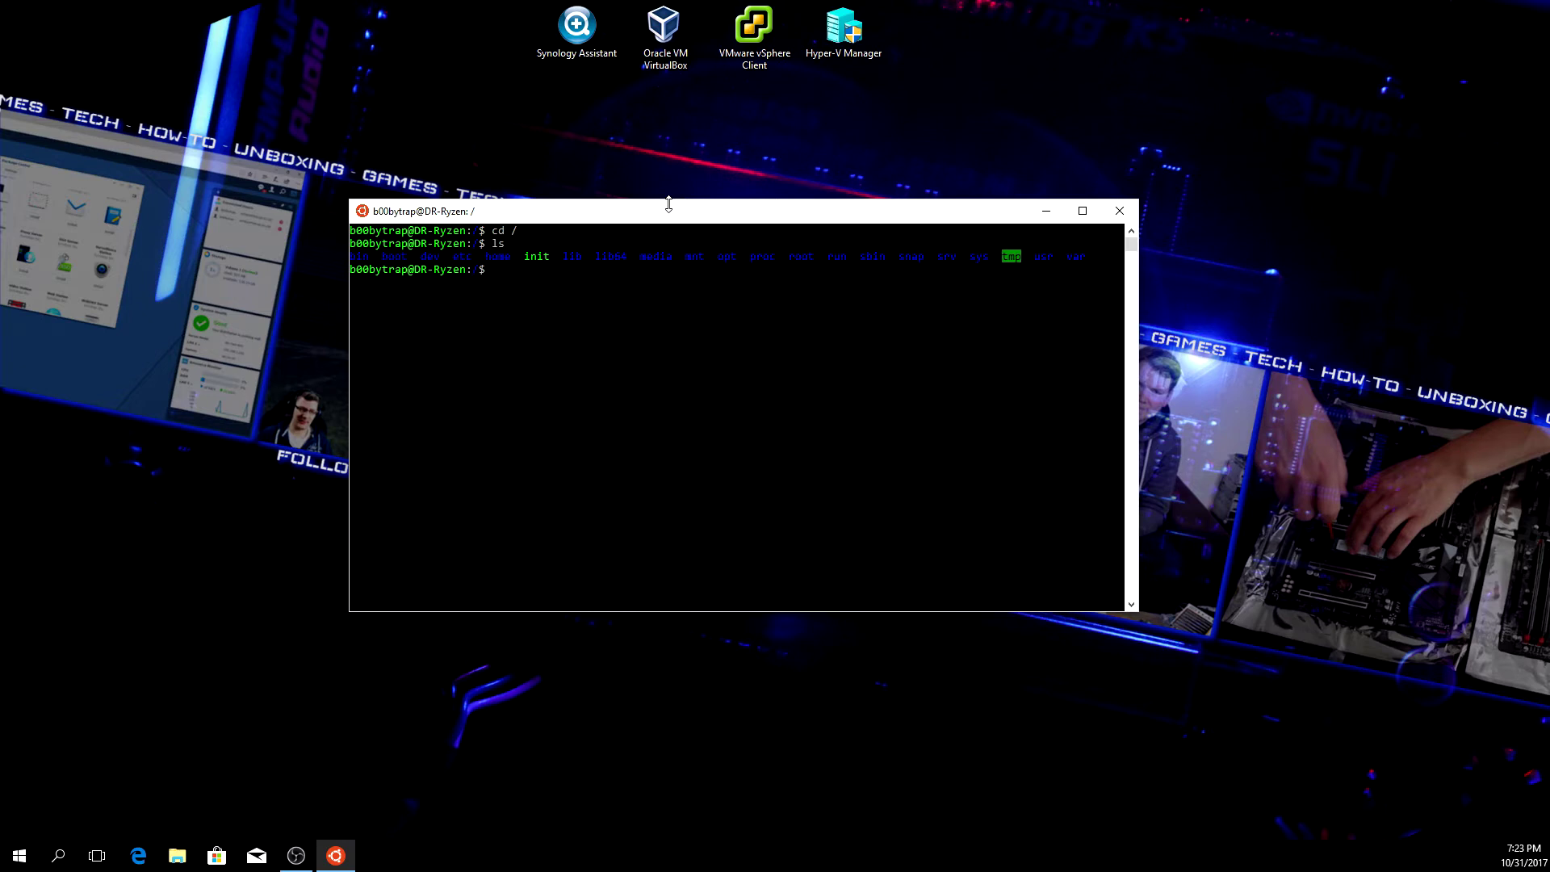